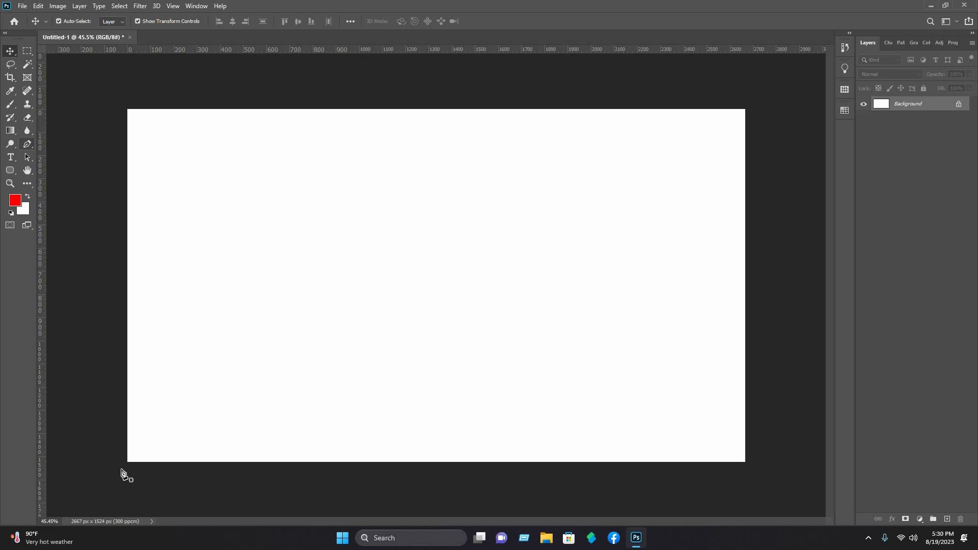
Step: Draw a closed wave shape with the Pen tool, curving from the bottom-left corner up to the top-right
click(126, 464)
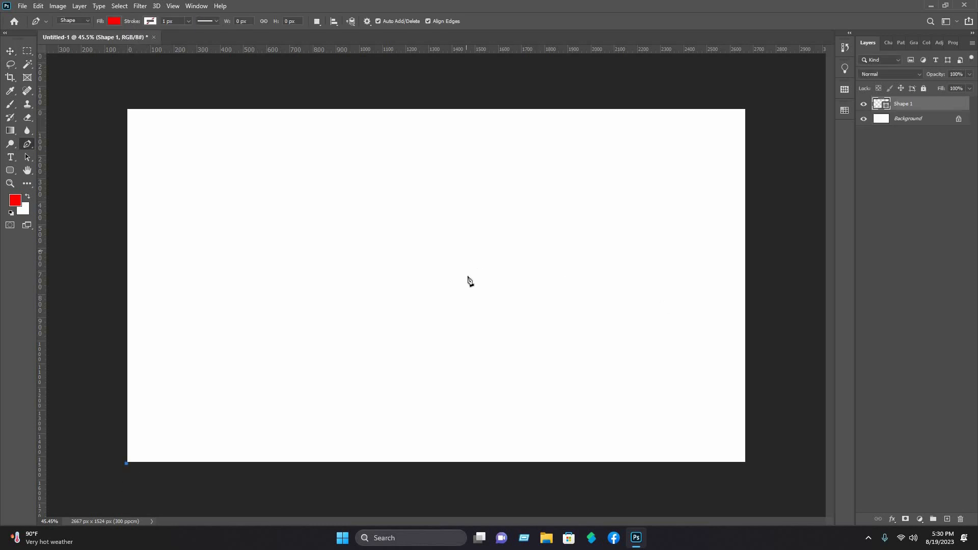
drag(468, 275, 719, 271)
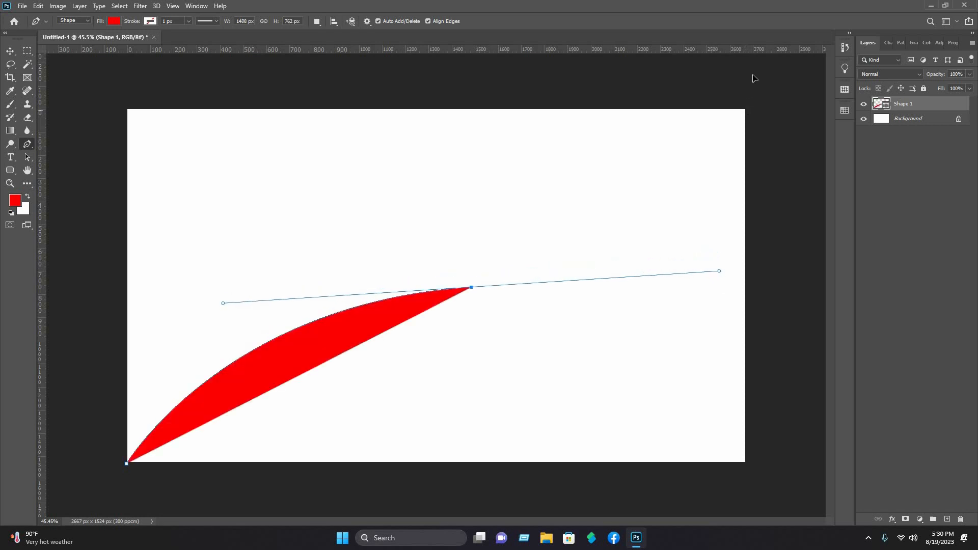
drag(744, 109, 755, 87)
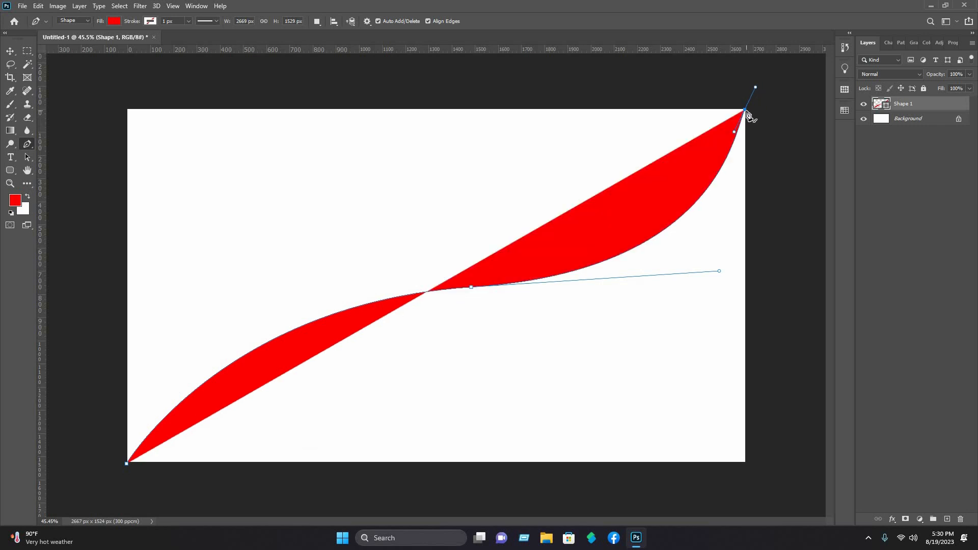
drag(748, 115, 774, 80)
click(794, 498)
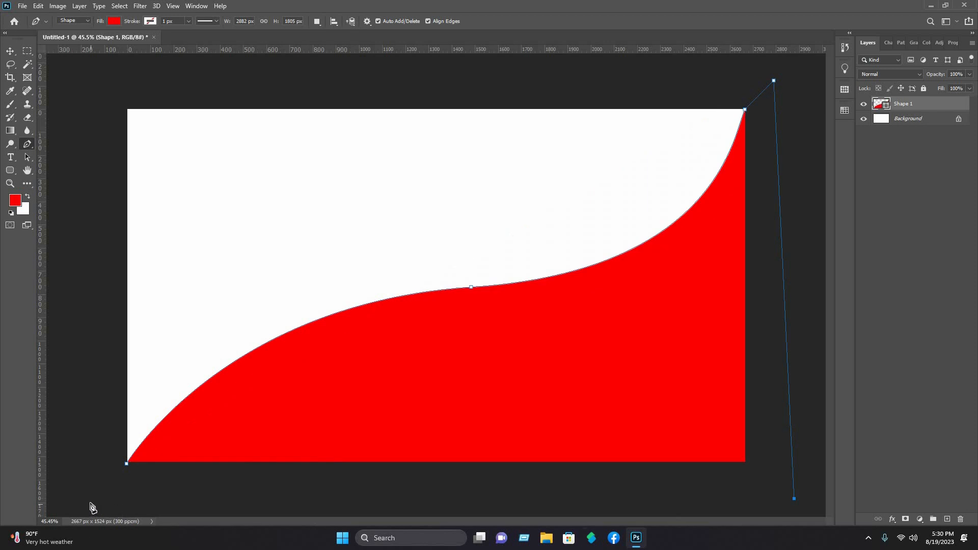
click(91, 503)
click(126, 465)
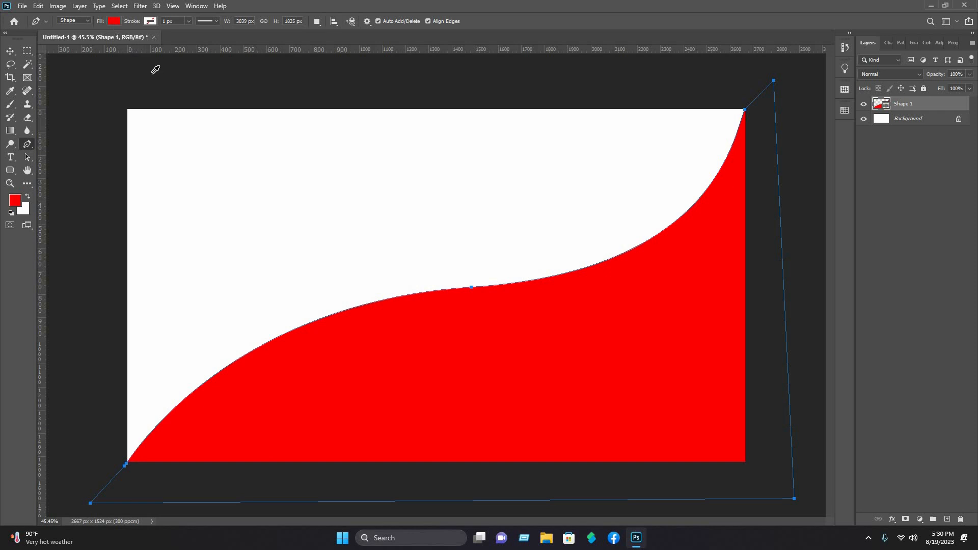
Step: Change the wave's fill to cyan and reselect the wave shape layer
click(114, 21)
click(69, 76)
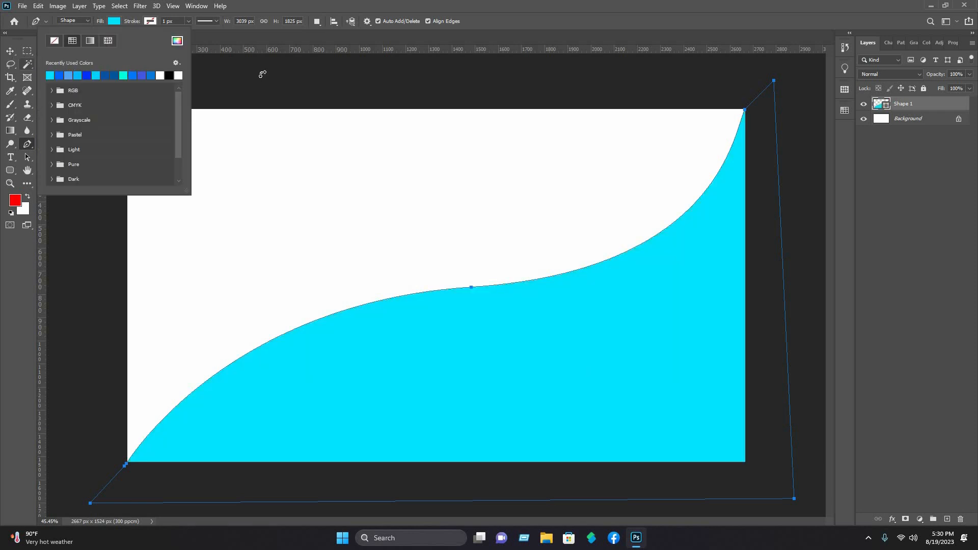
click(10, 50)
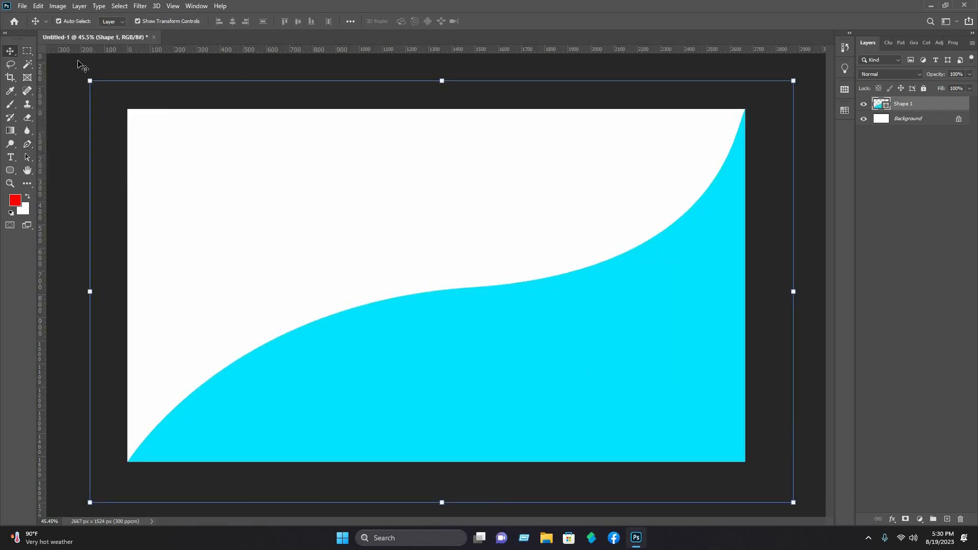
click(83, 70)
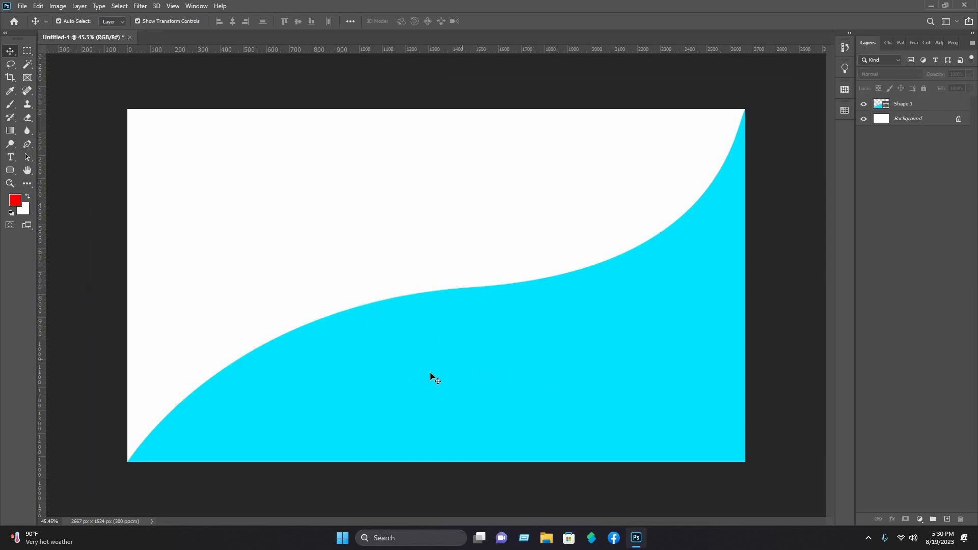
click(912, 107)
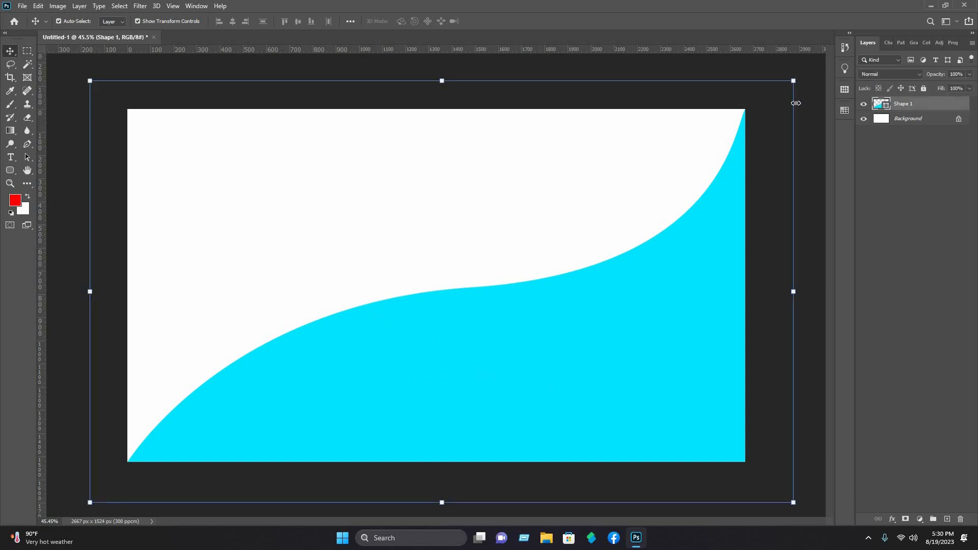
Step: Add a Gradient Overlay to Shape 1 using the Blue_27 preset from the Blues gradients
right_click(878, 107)
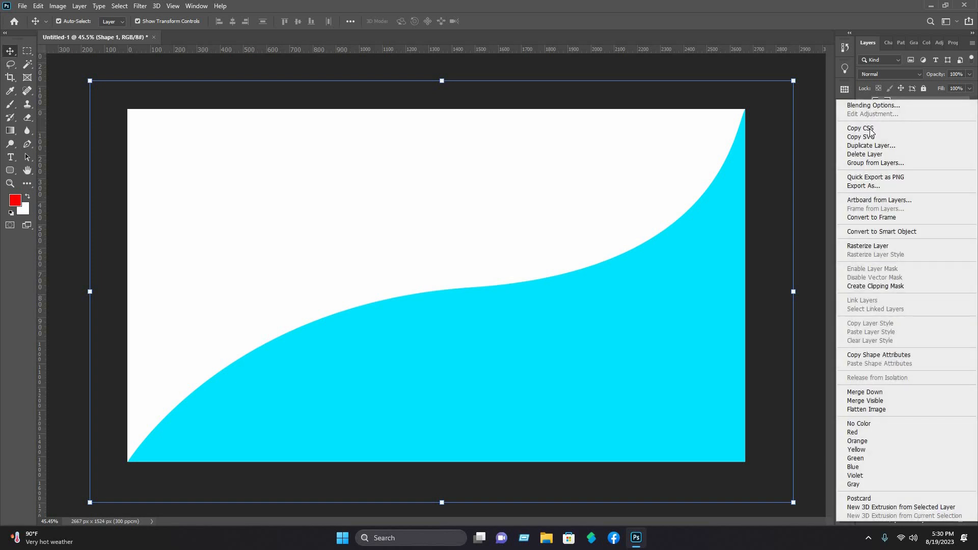
click(870, 105)
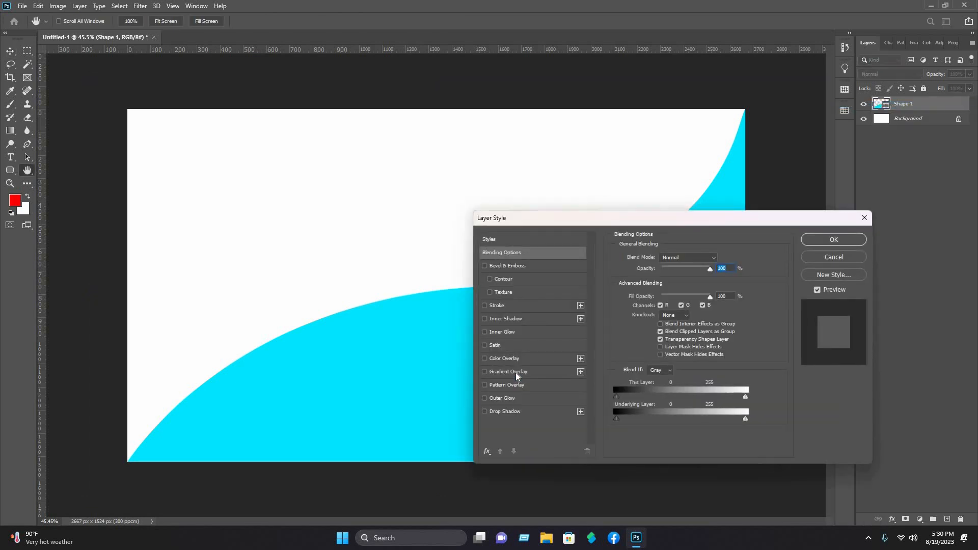
click(515, 372)
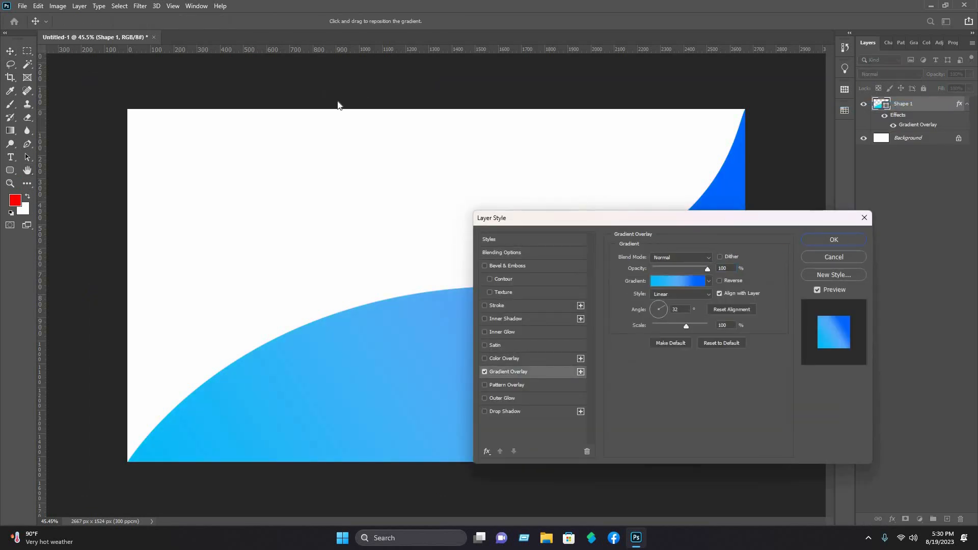
drag(724, 219, 332, 152)
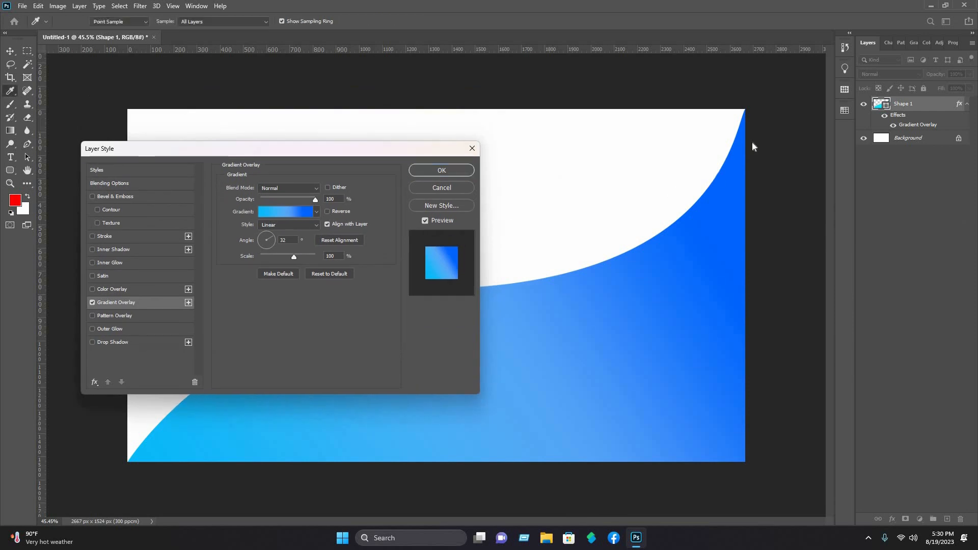
click(285, 212)
drag(730, 138, 326, 151)
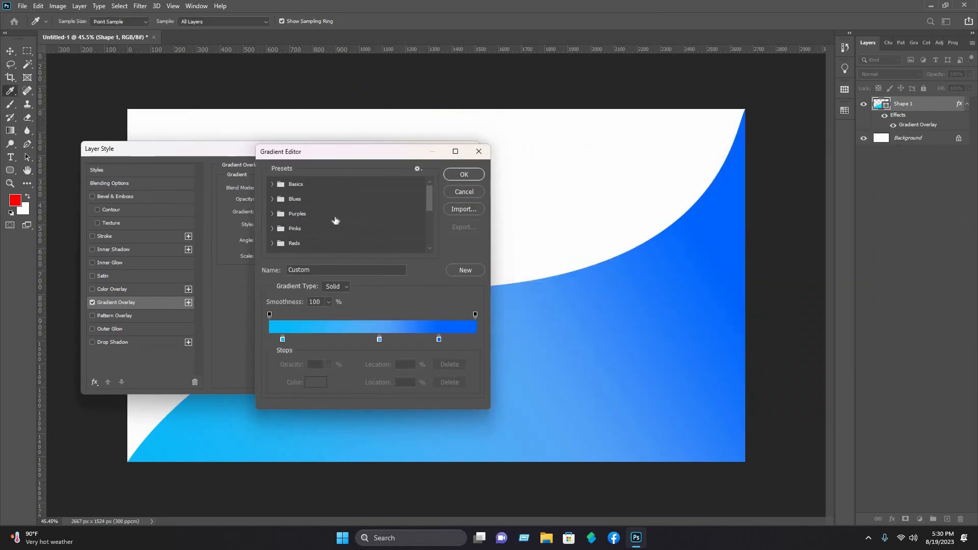
click(272, 199)
scroll(421, 226, down, 1)
click(420, 229)
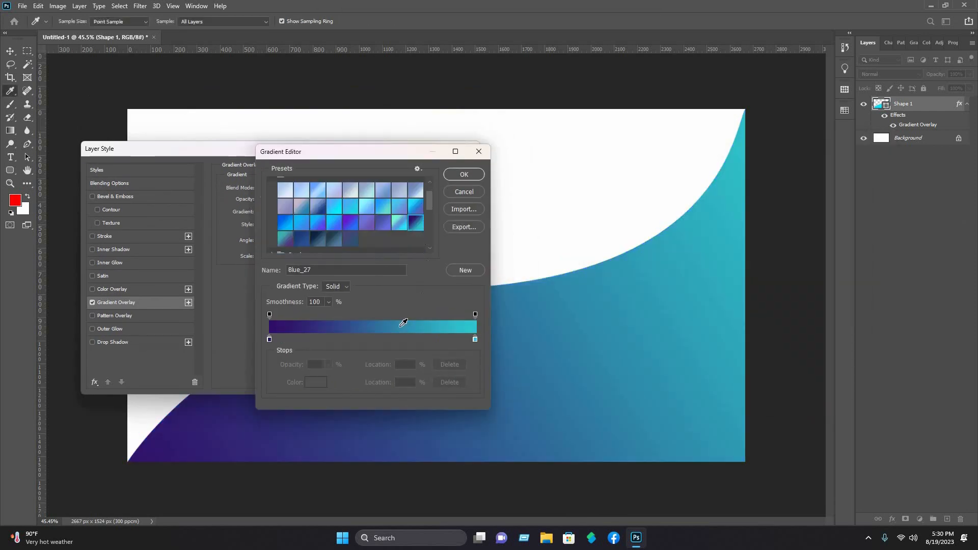
Step: Set the gradient's left stop to bright blue and the 54% stop to a lighter blue
click(269, 339)
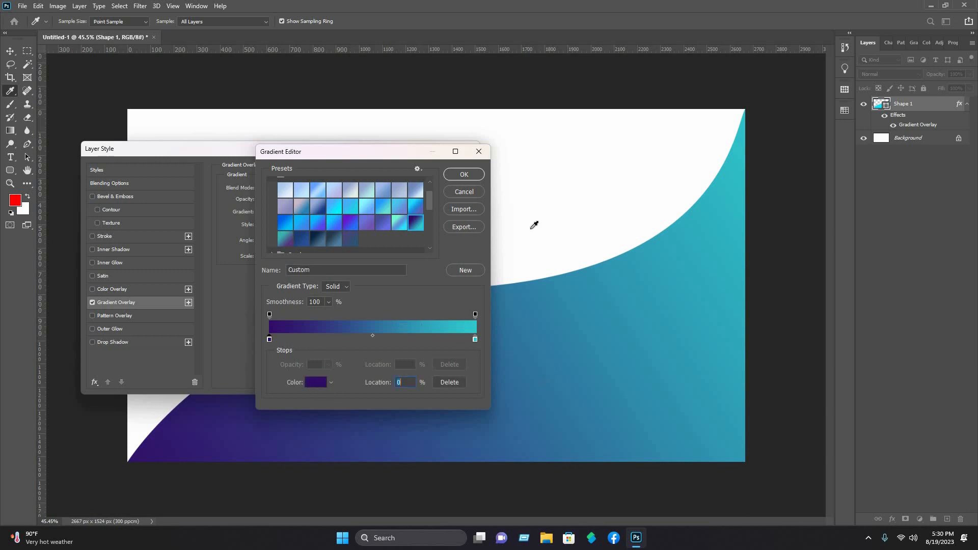
click(757, 279)
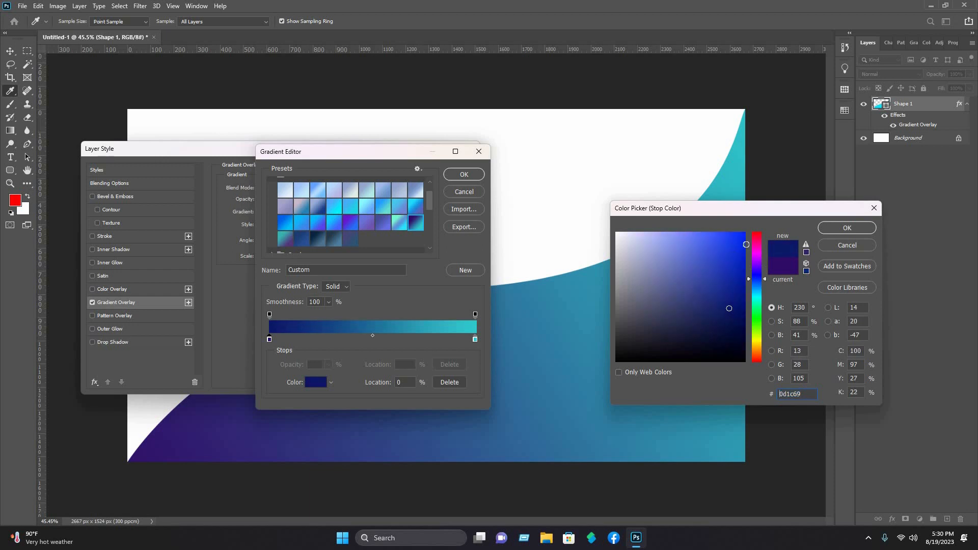
click(745, 238)
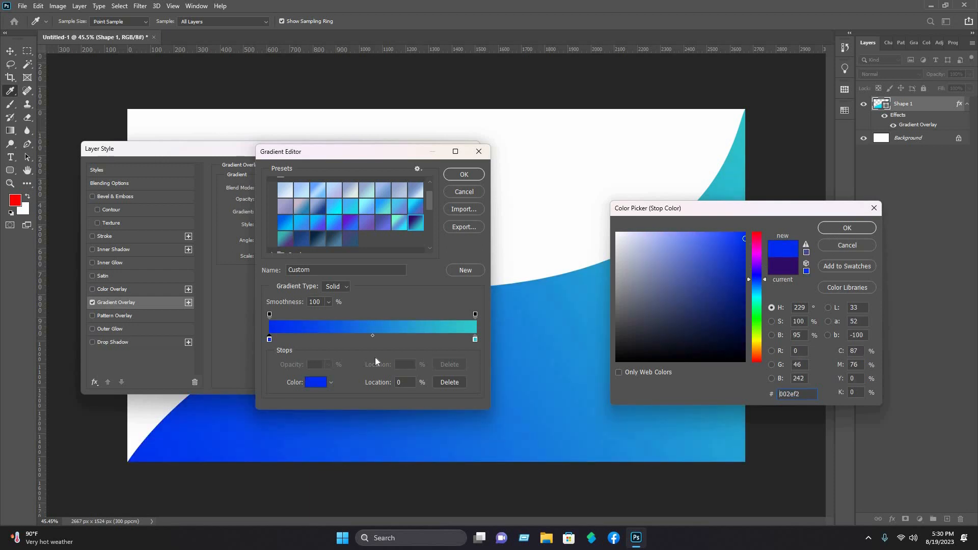
key(Return)
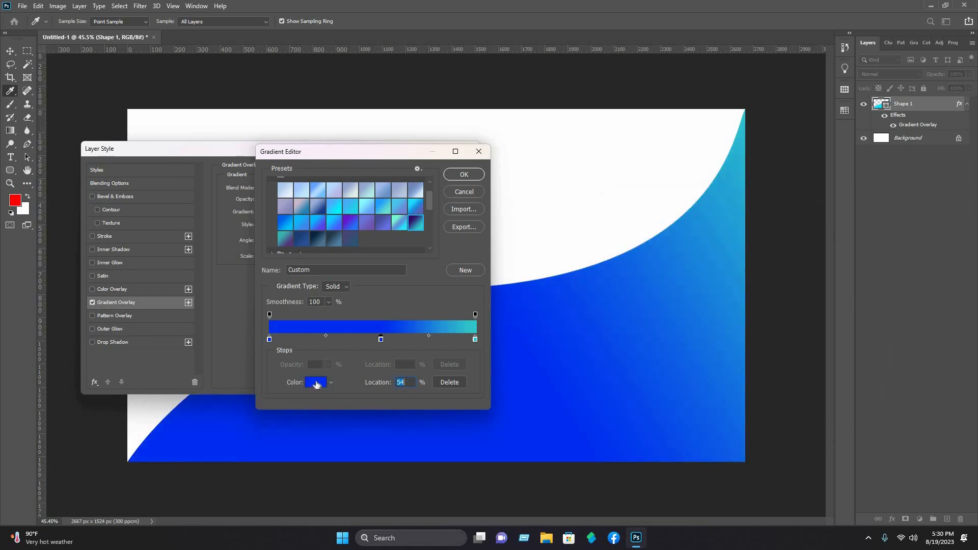
click(317, 382)
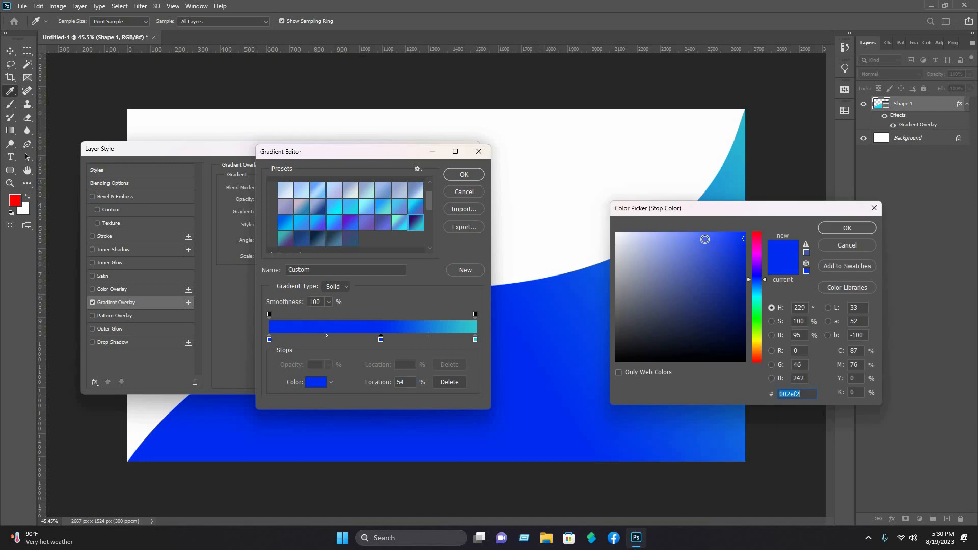
drag(757, 293, 756, 285)
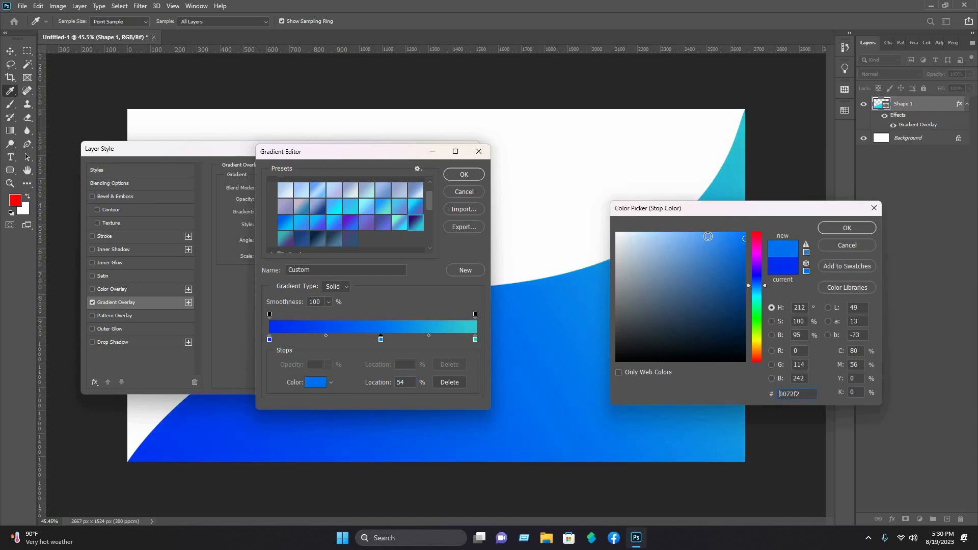
click(842, 229)
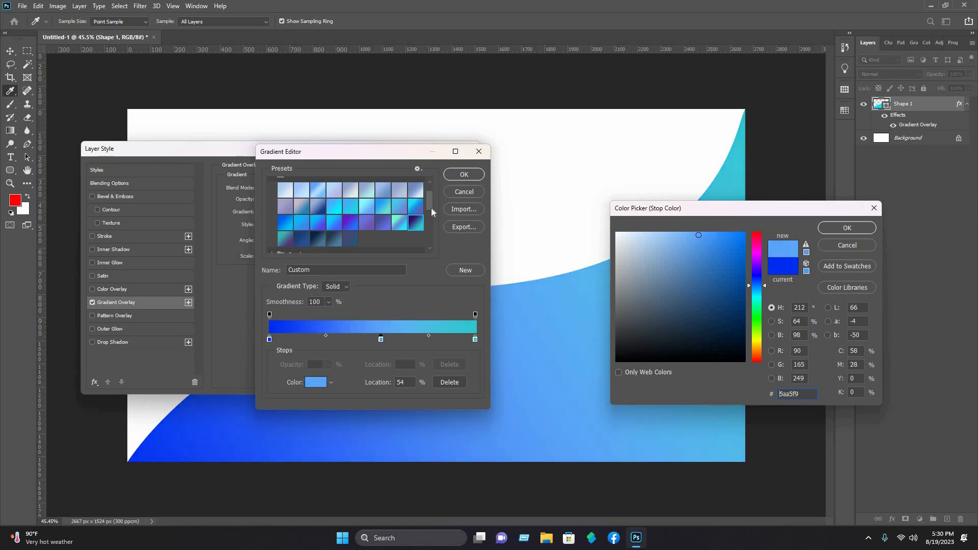
Step: Set the right gradient stop to a deep blue around #0078ff and apply the overlay
double_click(475, 339)
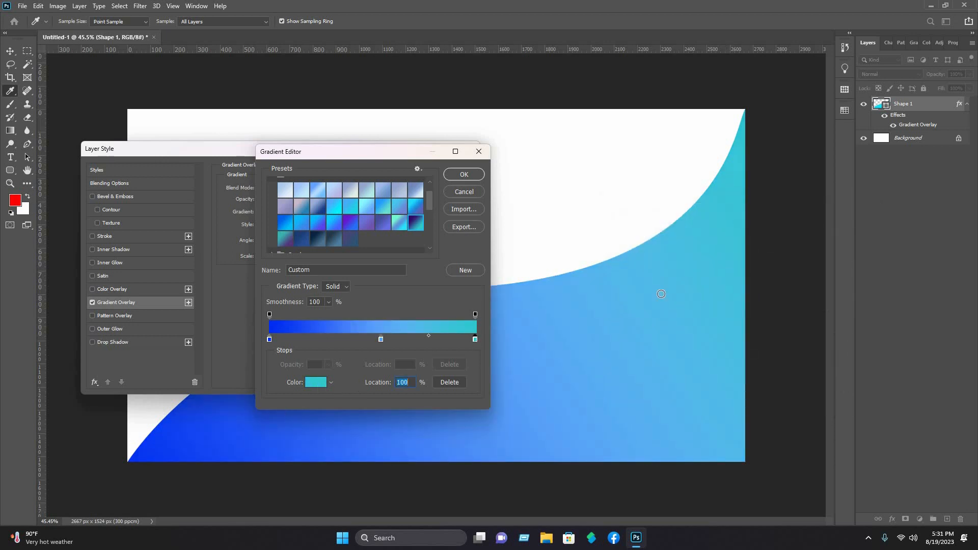
text(0078ff)
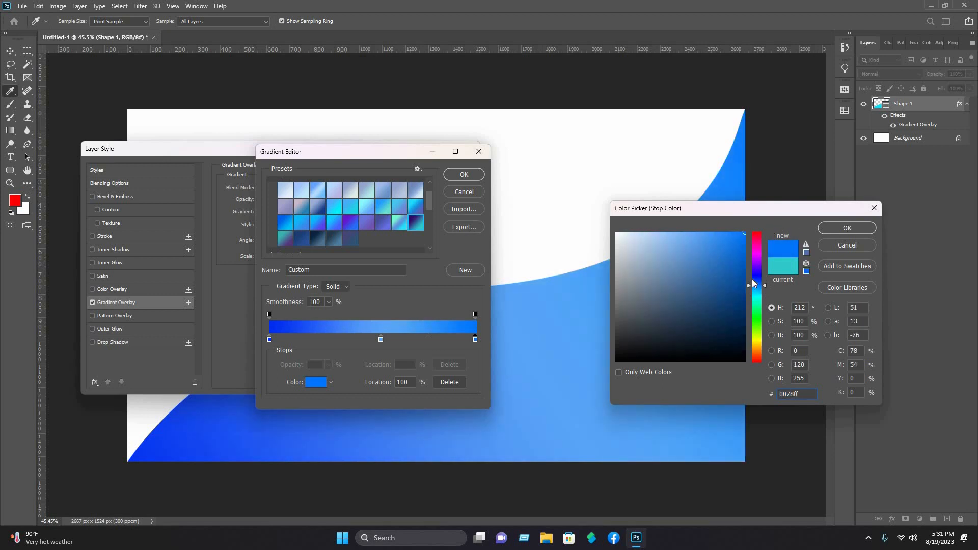
drag(754, 283, 753, 277)
click(847, 228)
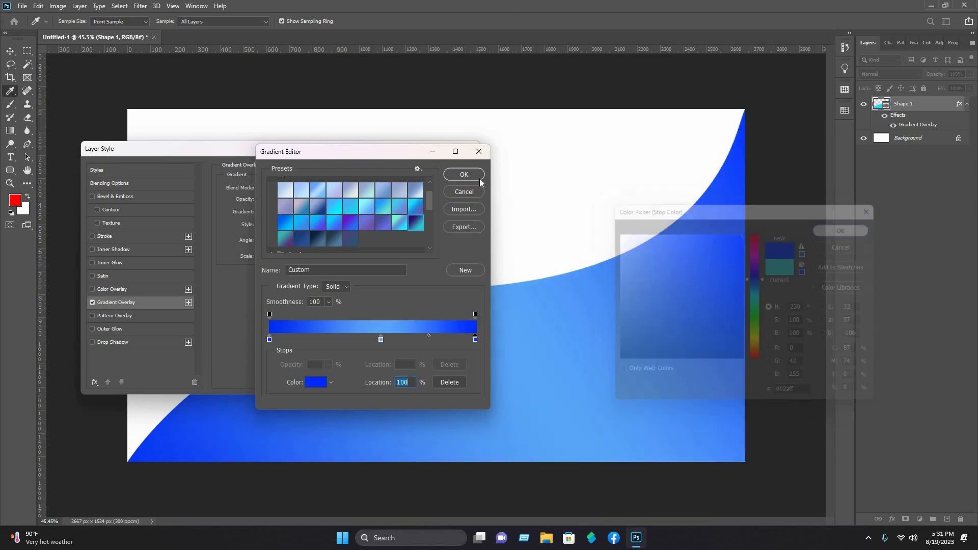
click(463, 174)
key(Return)
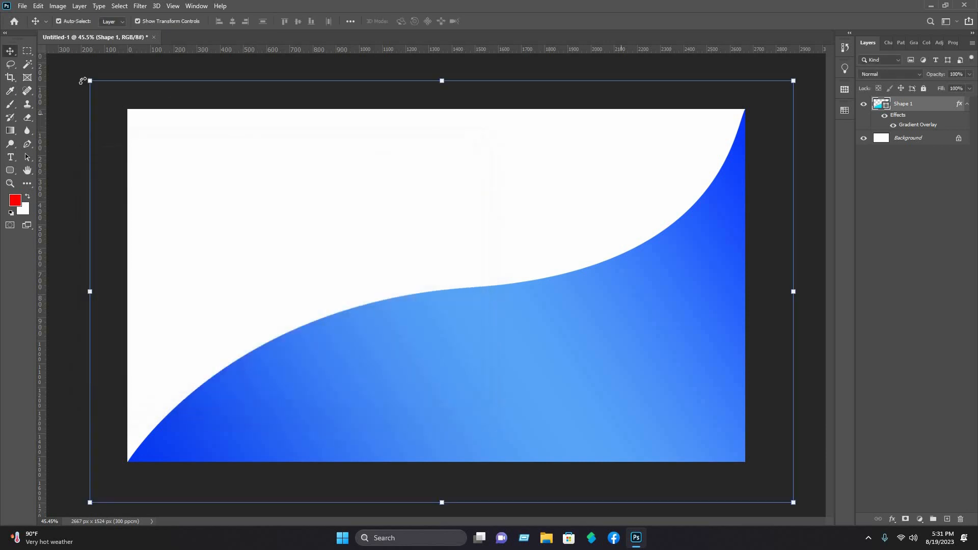
Step: Duplicate the blue wave shape, offsetting the copy slightly up and left
click(107, 81)
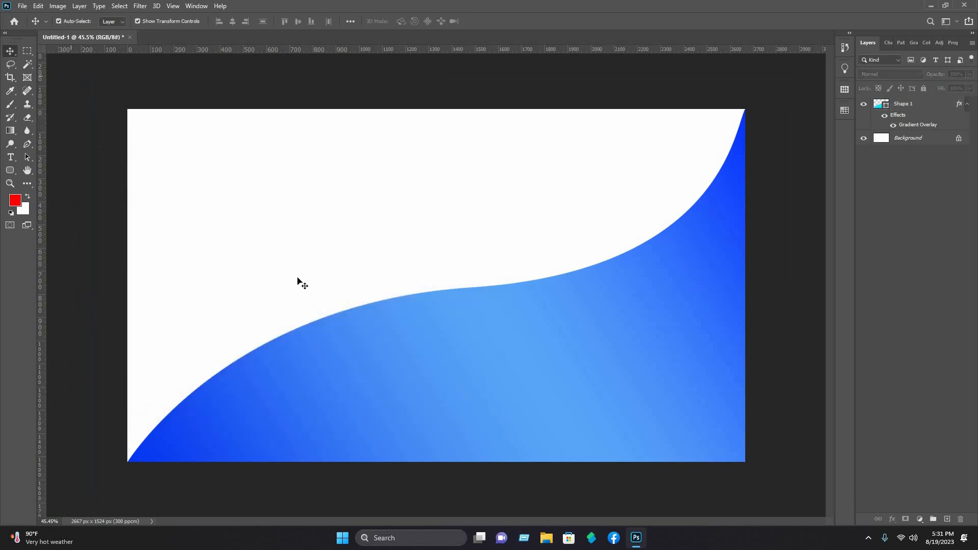
click(386, 376)
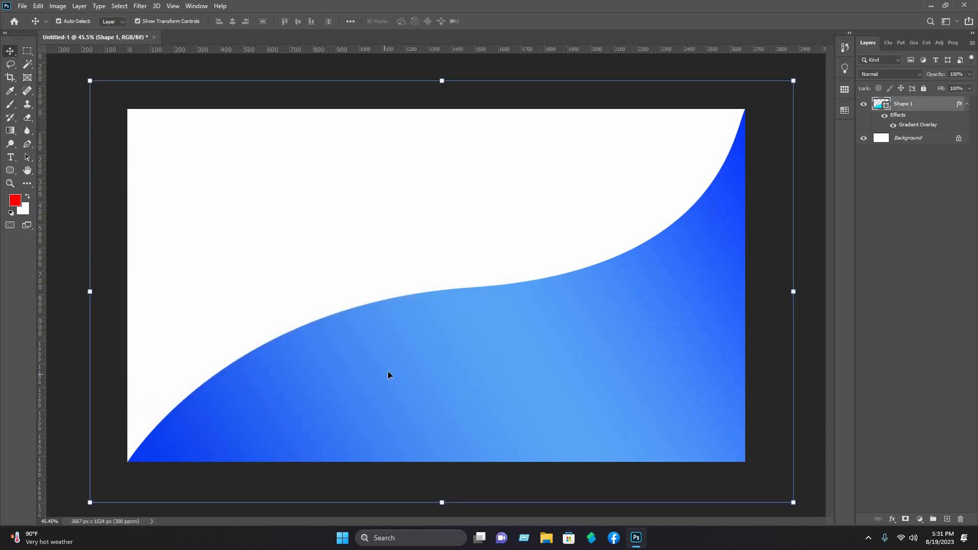
drag(387, 363, 382, 352)
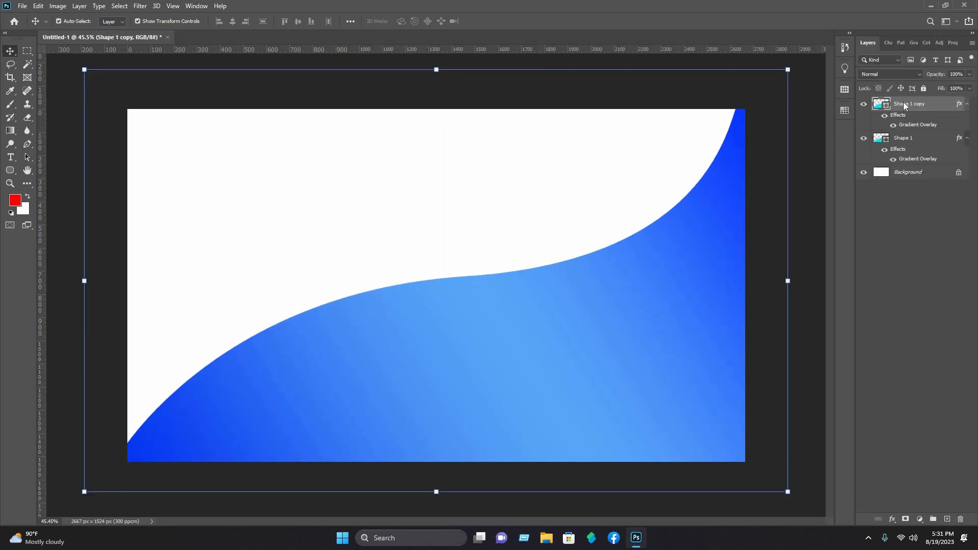
Step: Give the wave copy a white Color Overlay
right_click(889, 111)
click(875, 102)
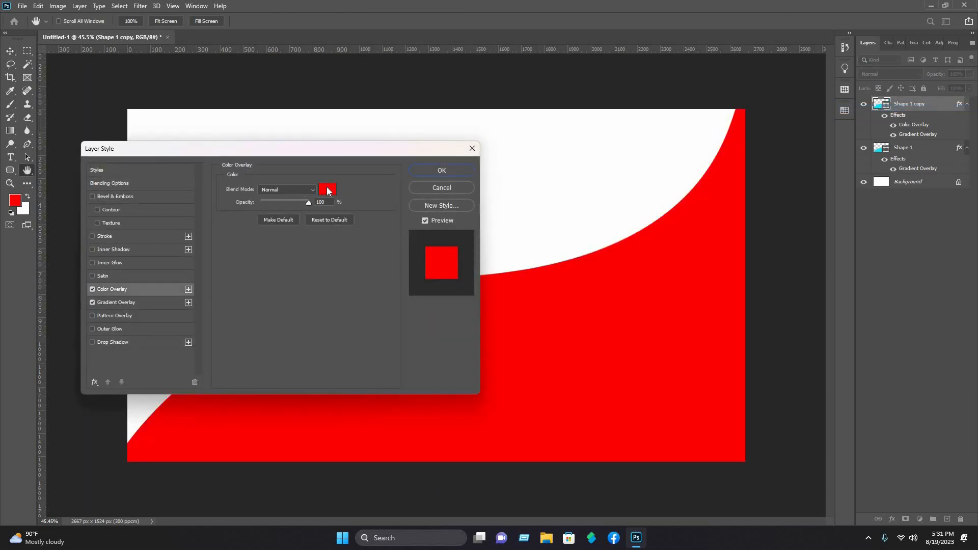
click(328, 192)
click(541, 208)
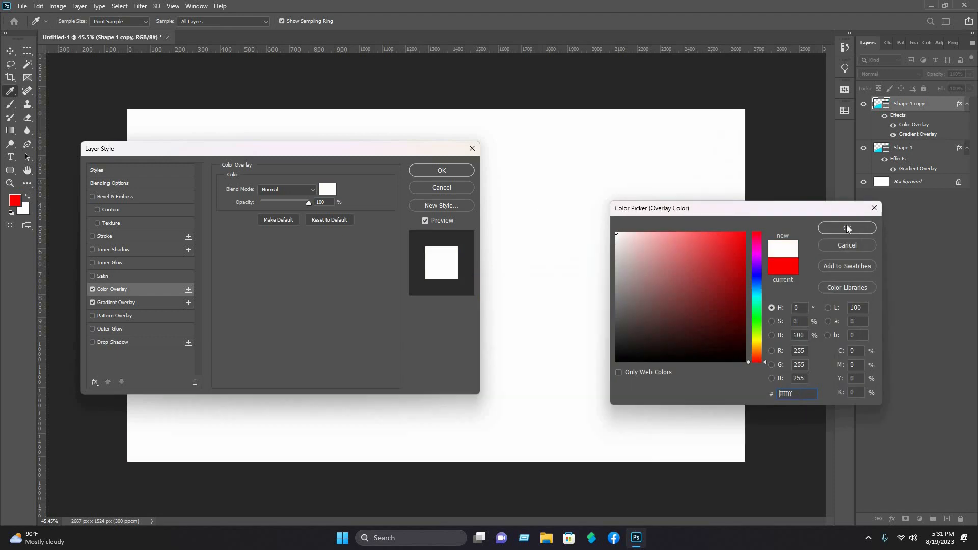
click(847, 228)
Step: Add a gradient-fill Stroke using the Blue_27 preset to the wave copy
click(107, 235)
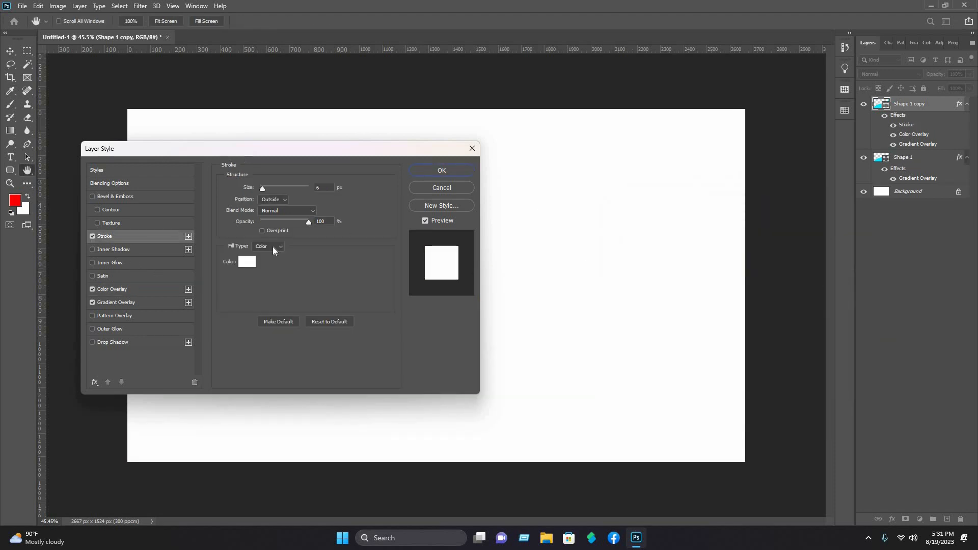
click(273, 246)
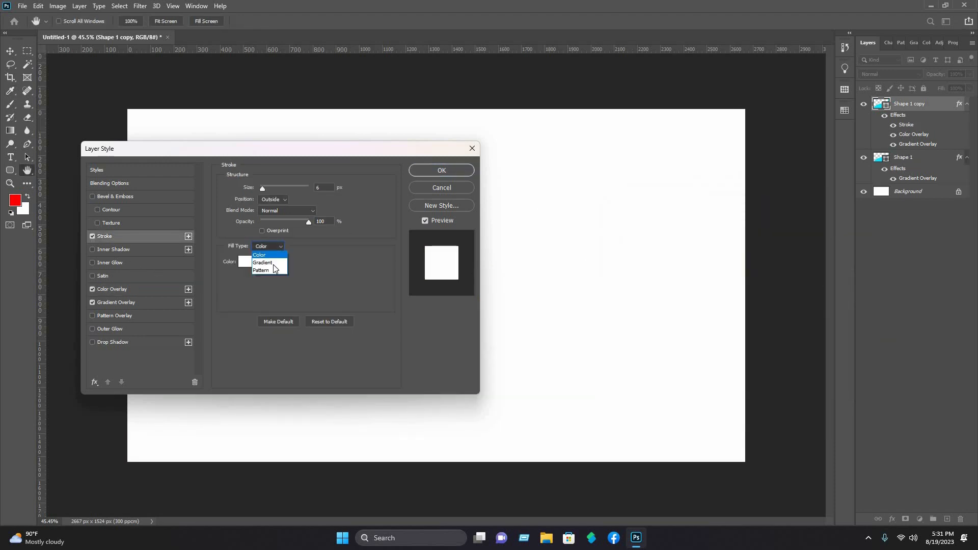
click(285, 264)
click(278, 261)
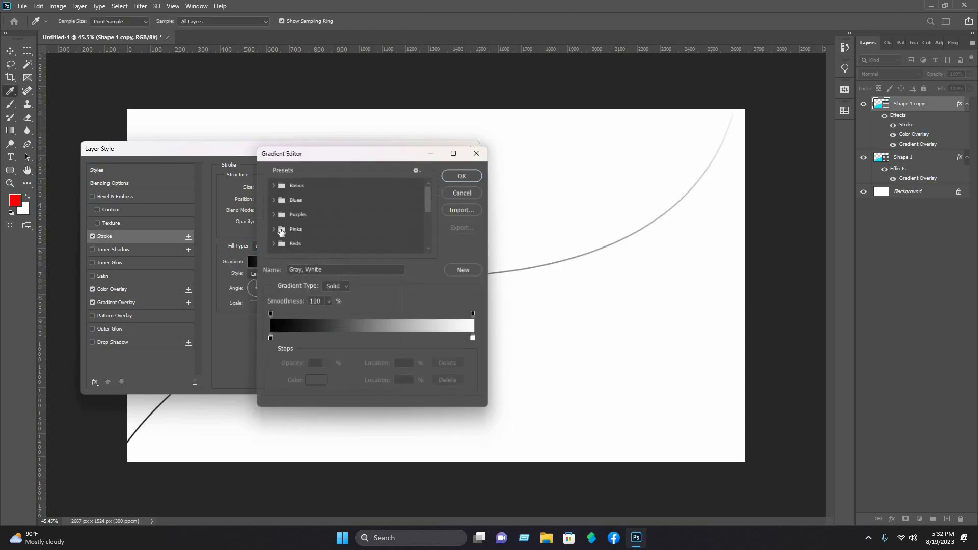
click(274, 200)
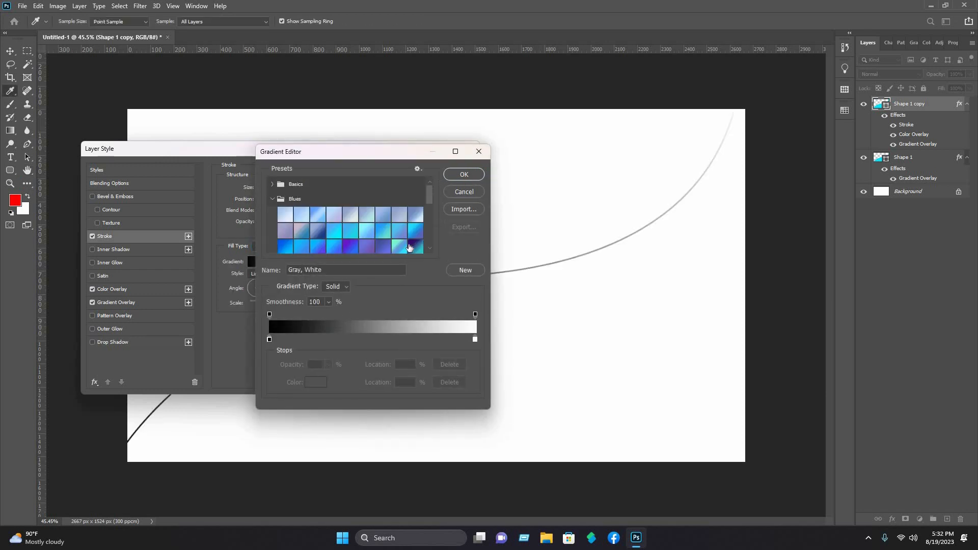
scroll(415, 240, down, 1)
click(416, 239)
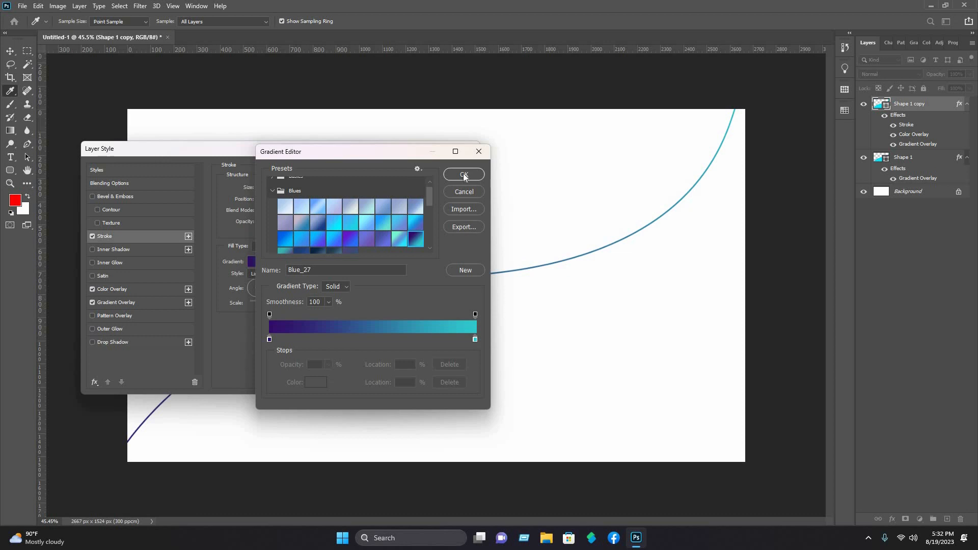
click(464, 176)
click(460, 172)
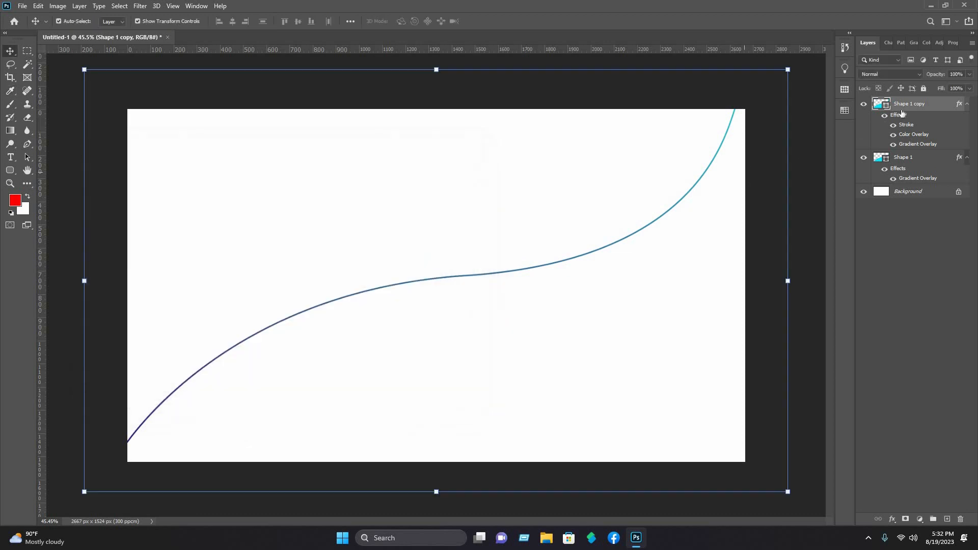
Step: Move Shape 1 copy below Shape 1 and offset it so its outline edges the wave's top
drag(905, 116, 905, 186)
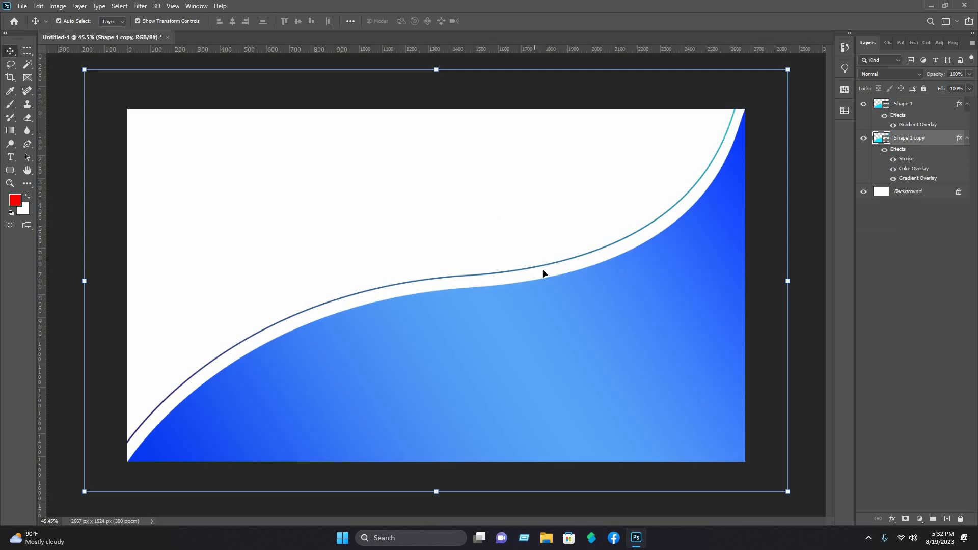
drag(546, 276, 548, 277)
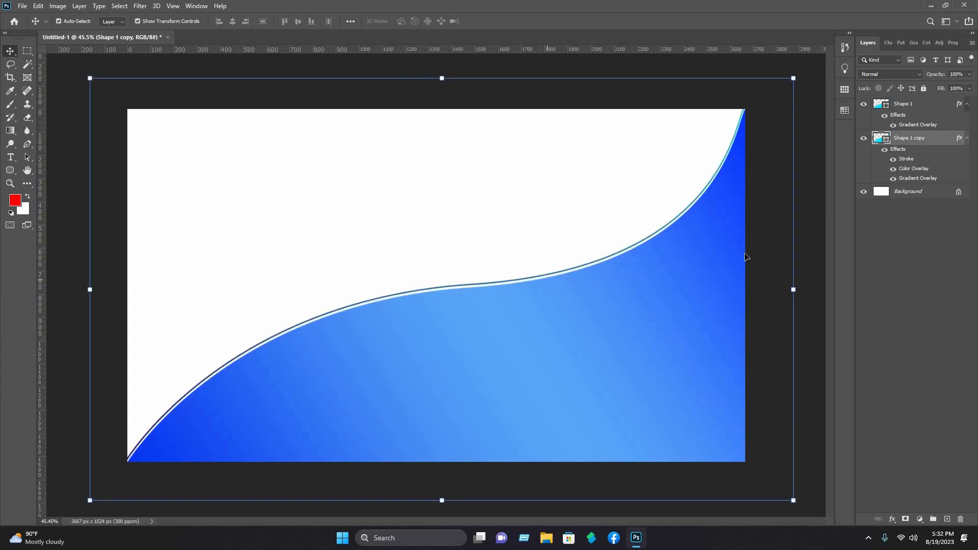
right_click(906, 140)
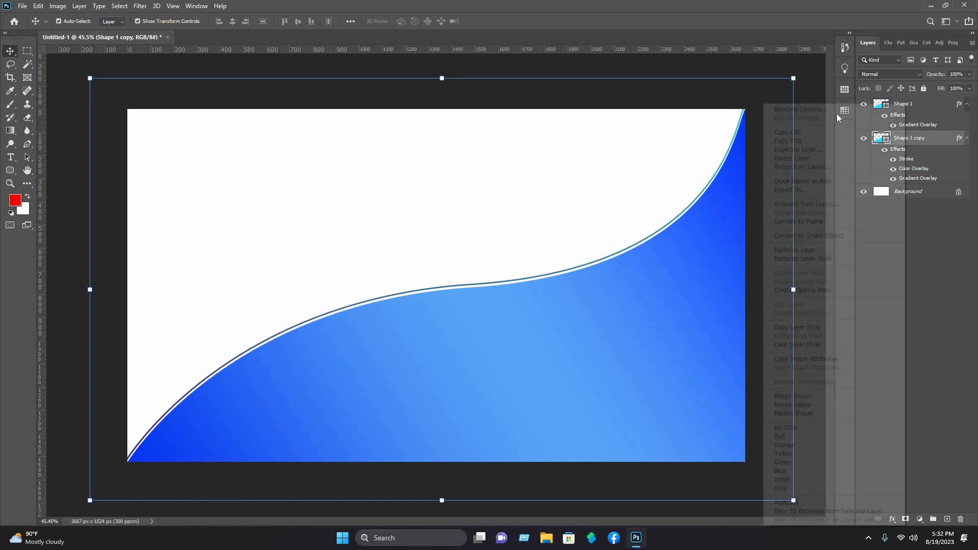
Step: Increase the wave copy's Stroke size to 9 px
click(836, 111)
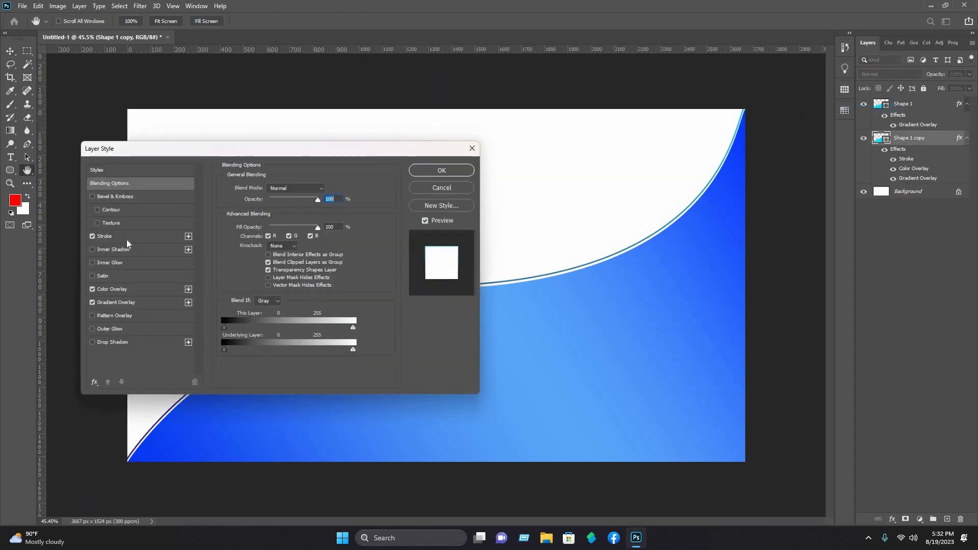
click(122, 237)
click(262, 188)
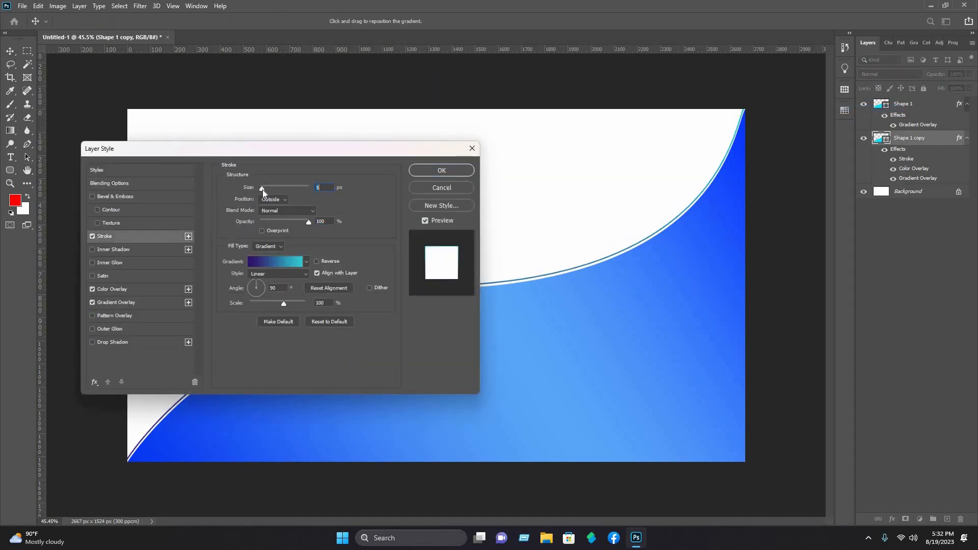
key(Up)
key(Up)
key(Up)
key(Up)
key(Up)
key(Up)
key(Up)
key(Up)
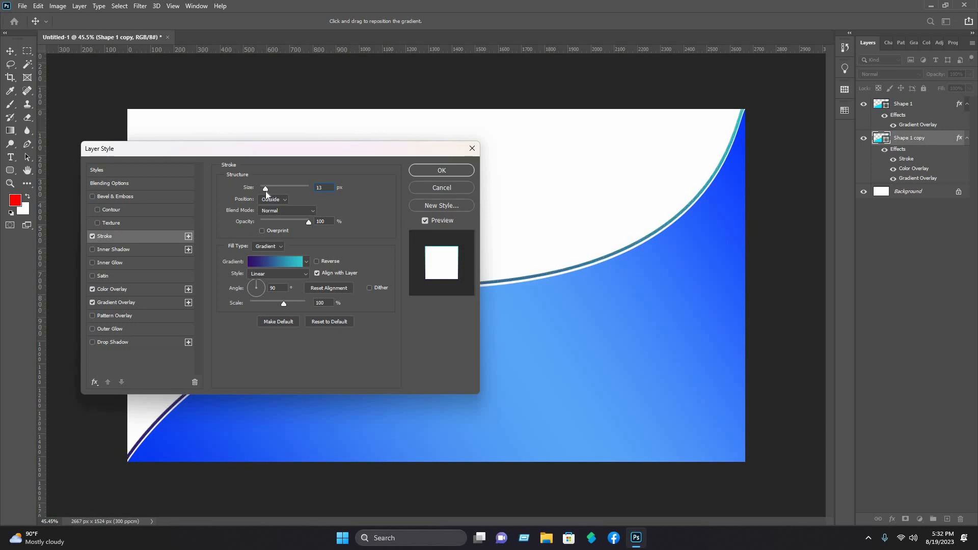
key(Down)
key(Down)
key(Down)
key(Down)
key(Return)
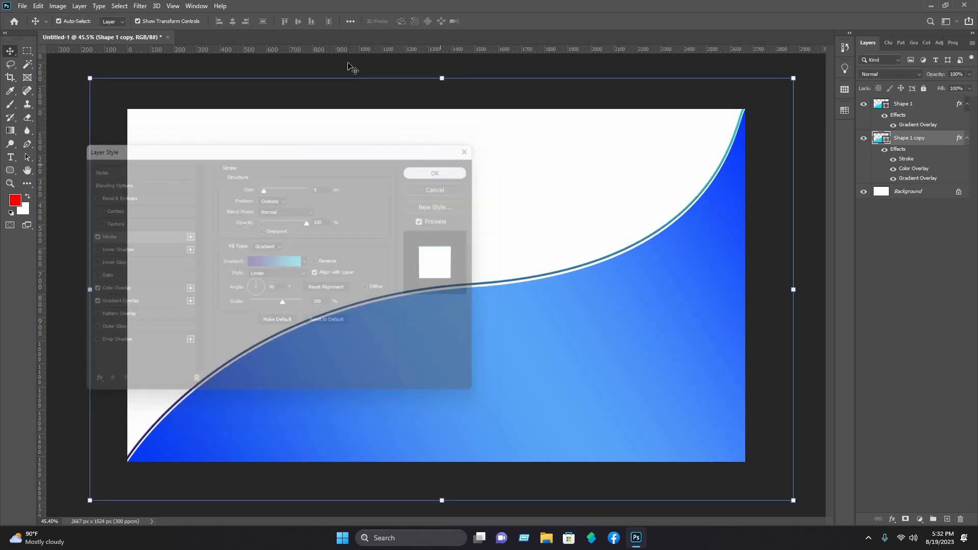
click(375, 92)
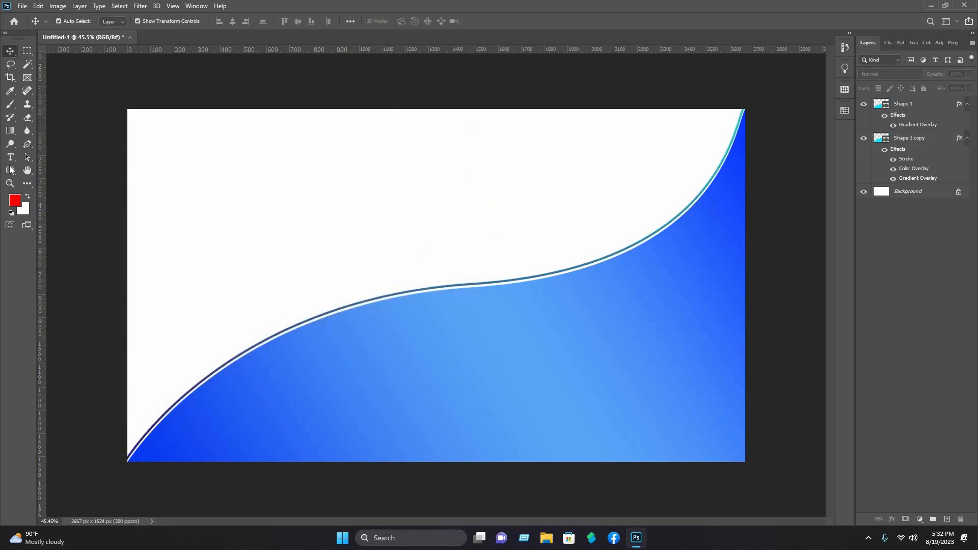
Step: Draw a red four-sided Shape 2 whose curved side sweeps to the card's bottom-right corner
click(24, 145)
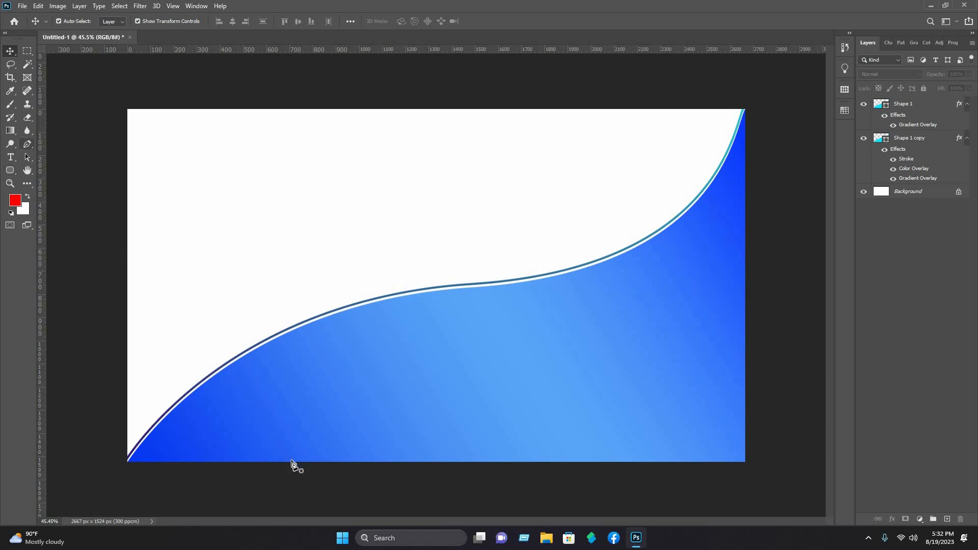
click(561, 463)
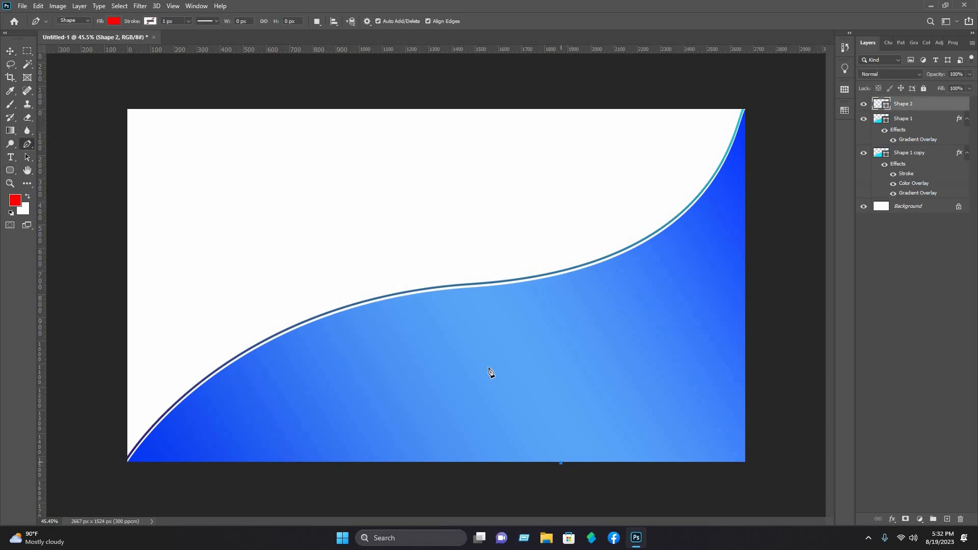
click(518, 332)
click(601, 320)
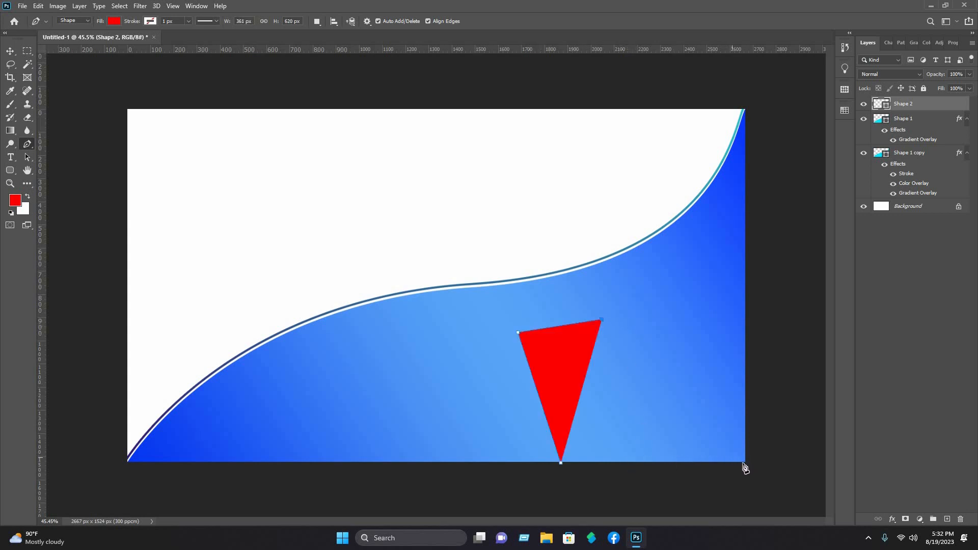
drag(742, 463, 866, 496)
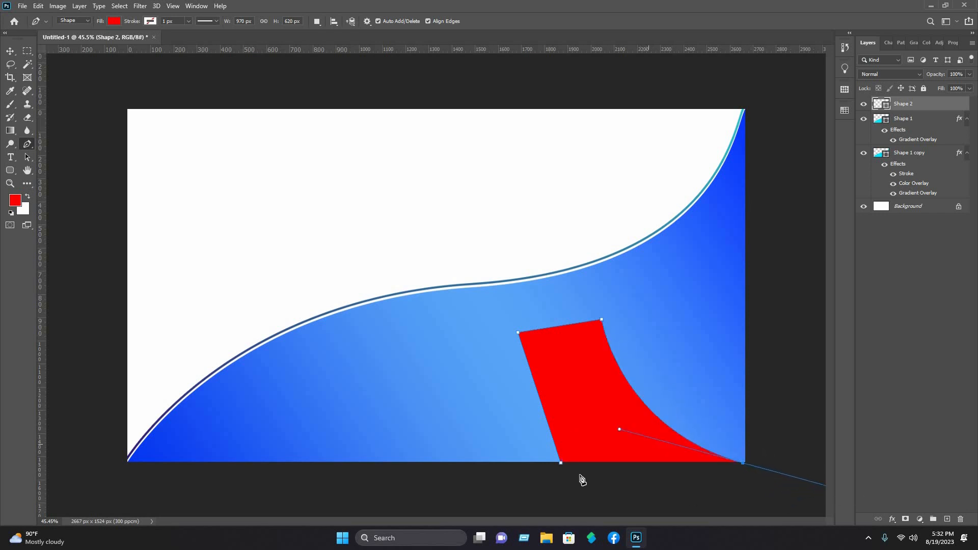
click(744, 464)
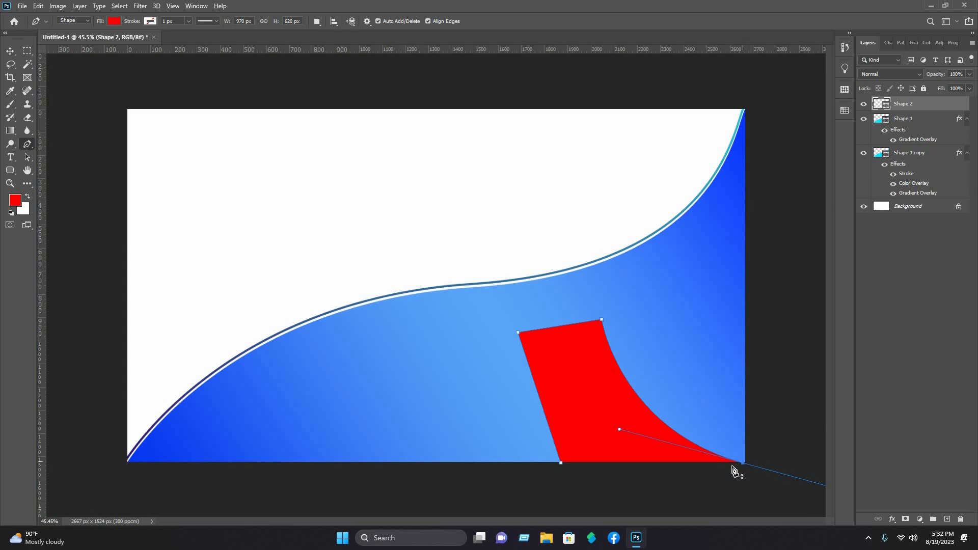
click(561, 463)
right_click(908, 103)
Step: Add a Gradient Overlay to Shape 2, moving stops to 16% and 73% and adding a light blue stop at 88%
click(847, 108)
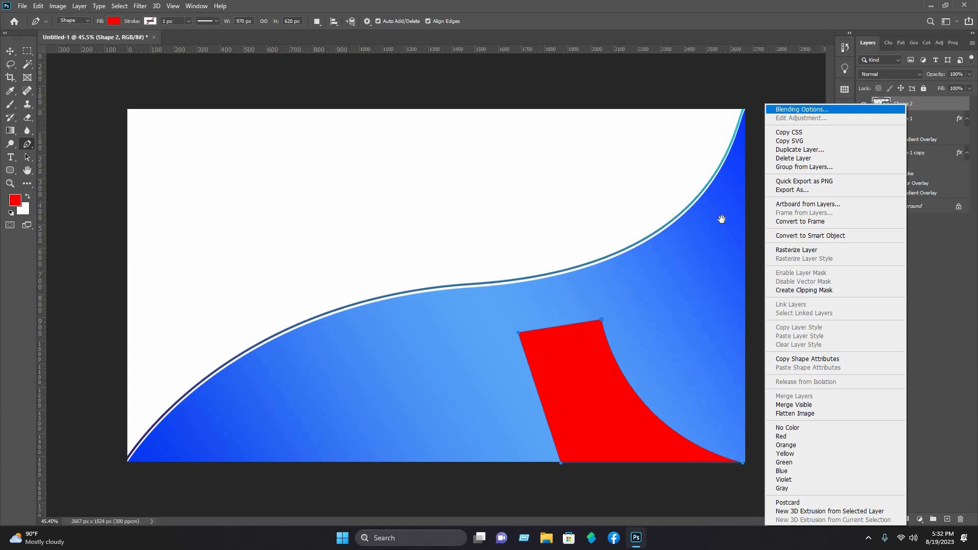
click(122, 302)
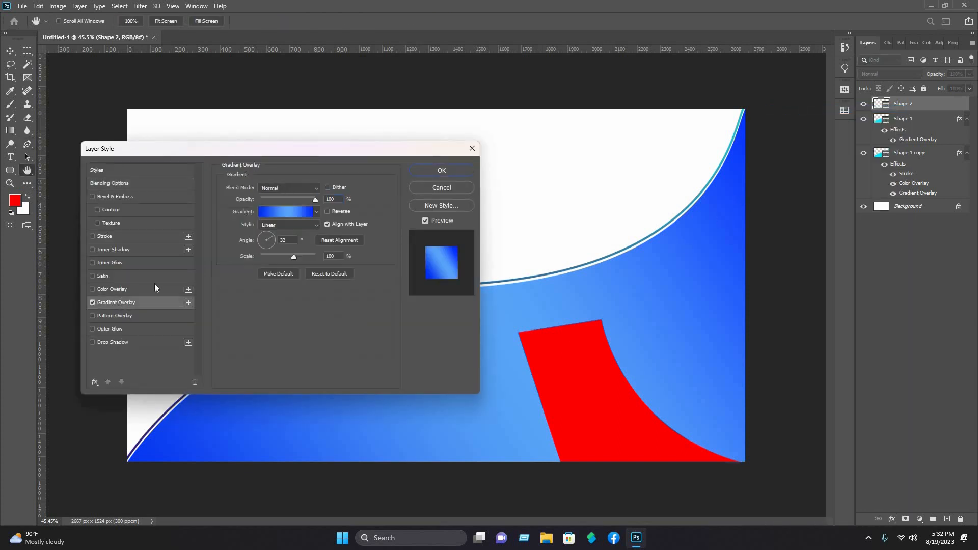
click(292, 213)
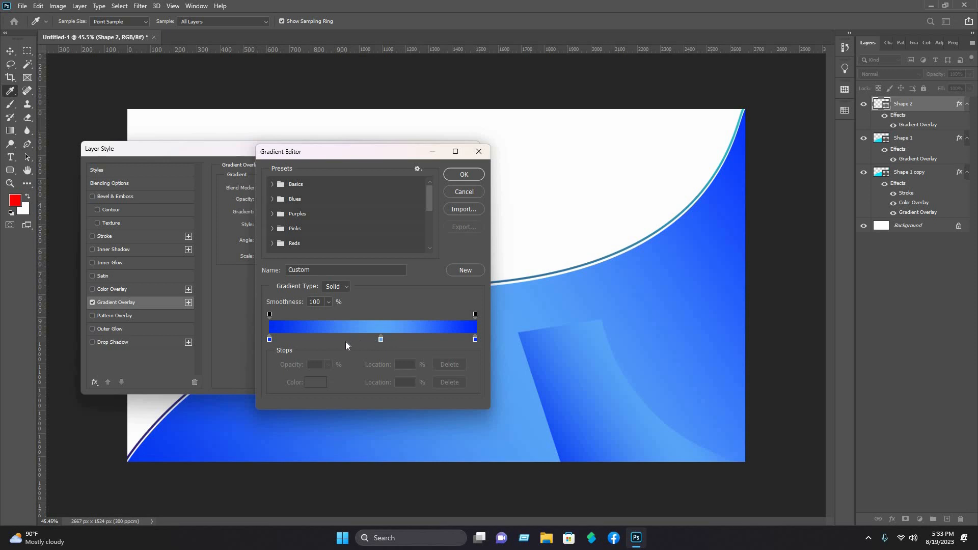
drag(380, 340, 343, 344)
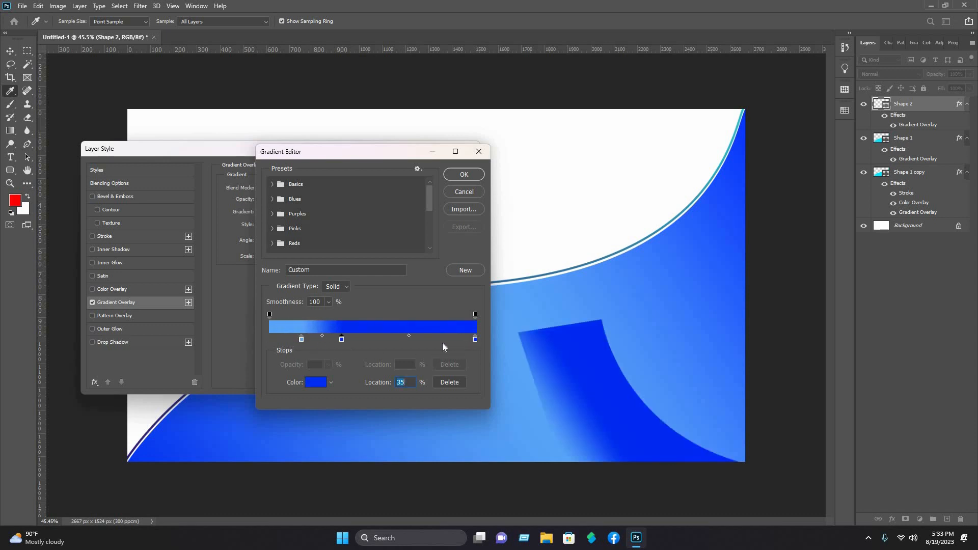
drag(474, 339, 425, 342)
click(451, 344)
click(316, 382)
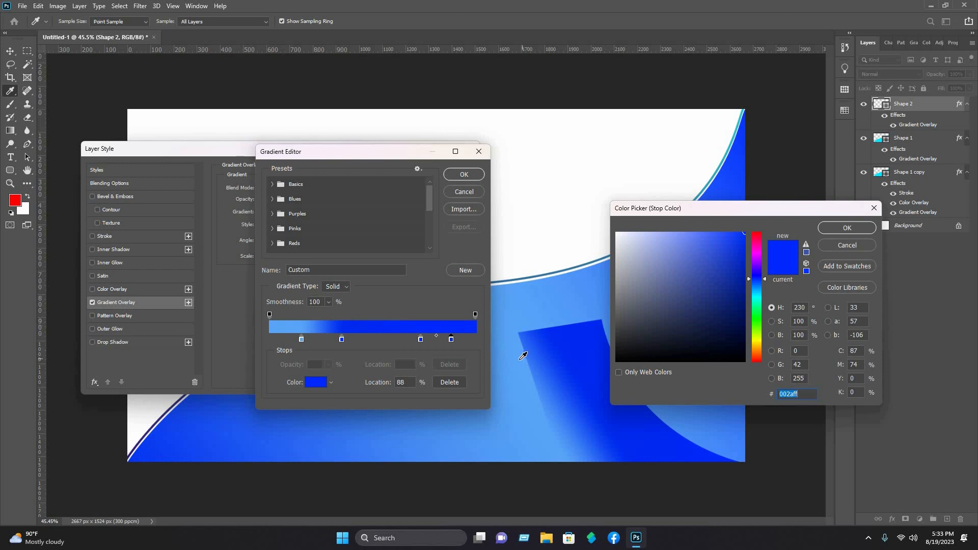
click(523, 356)
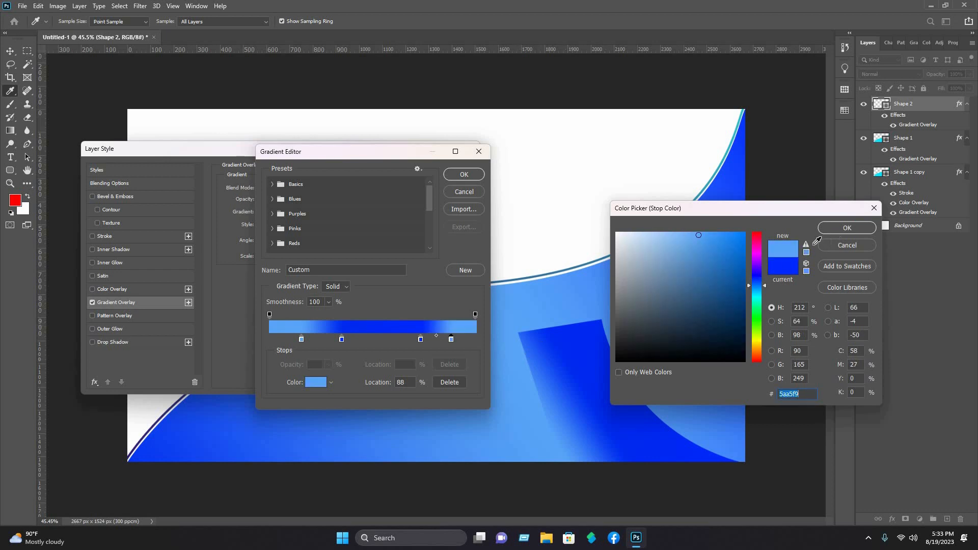
click(845, 231)
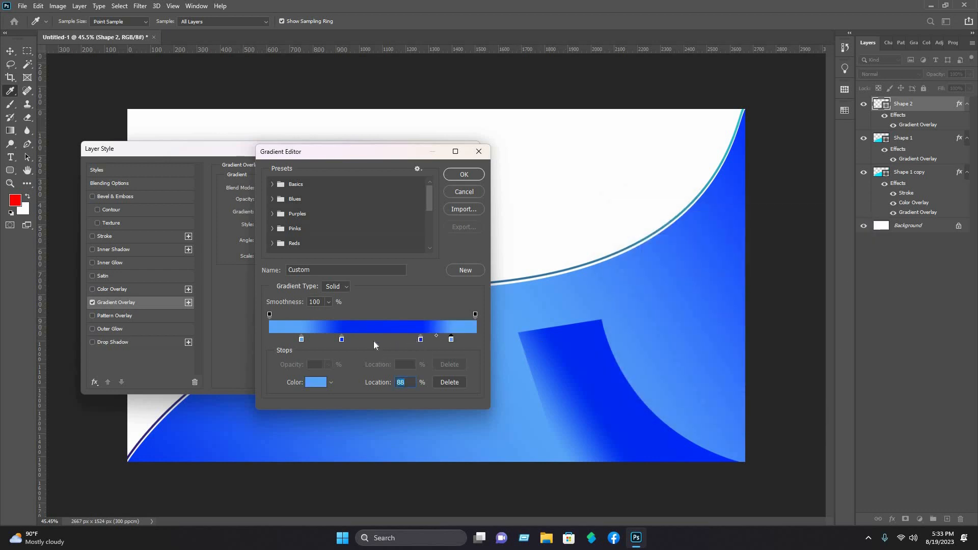
Step: Center the dark blue stop, nudge the light blue end stop left, and set the gradient angle to 90°
drag(420, 339, 372, 339)
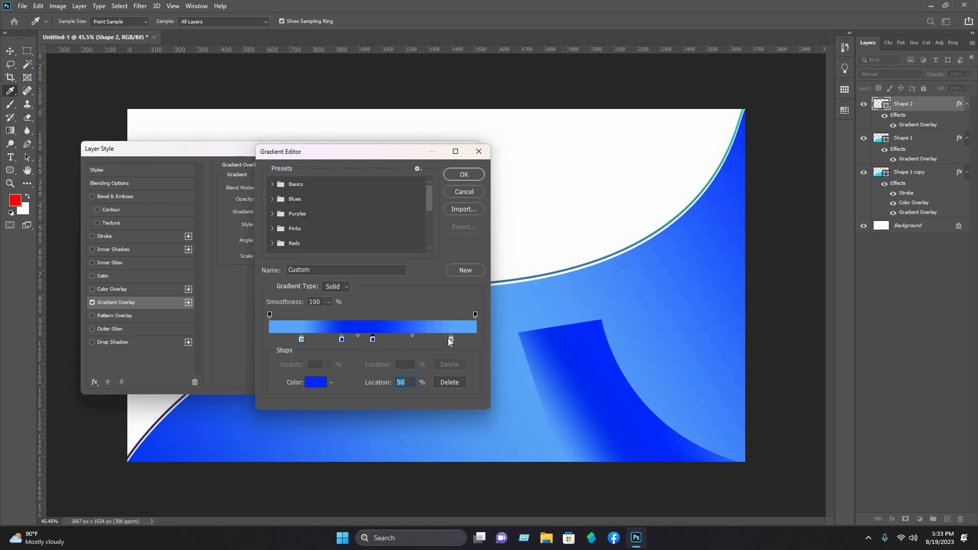
drag(451, 339, 444, 340)
key(Return)
drag(271, 236, 266, 233)
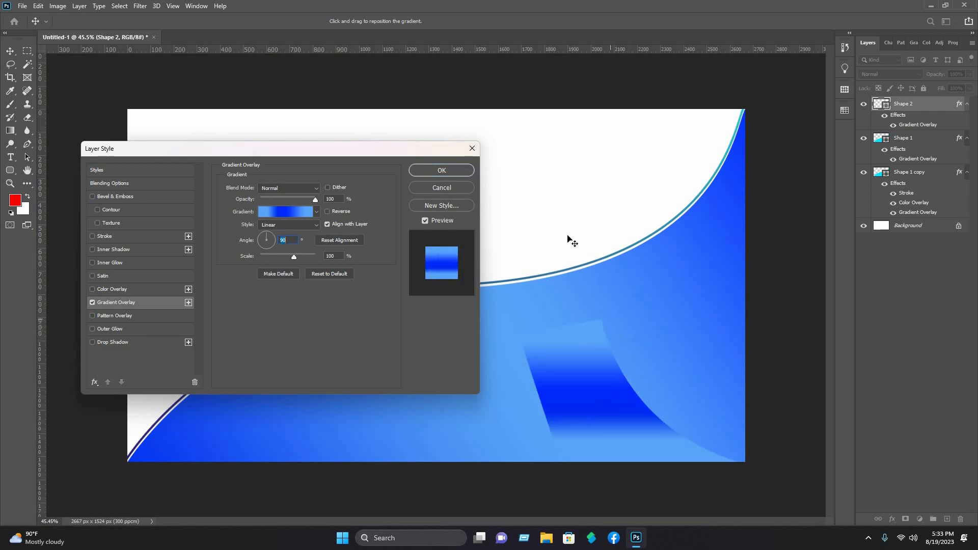
click(447, 170)
Step: Undo a stray path point, then duplicate the curled Shape 2 slightly to the right
click(385, 84)
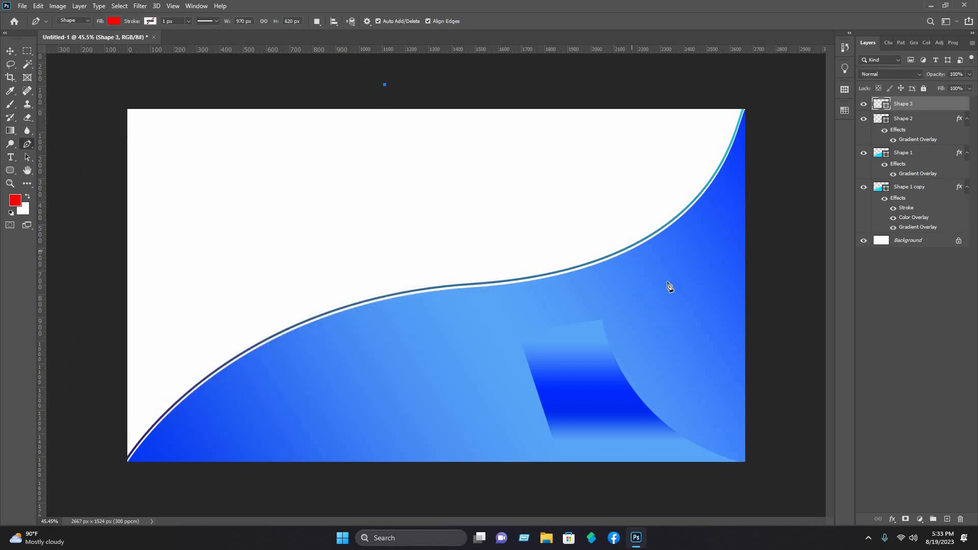
click(611, 411)
key(ctrl+z)
click(15, 49)
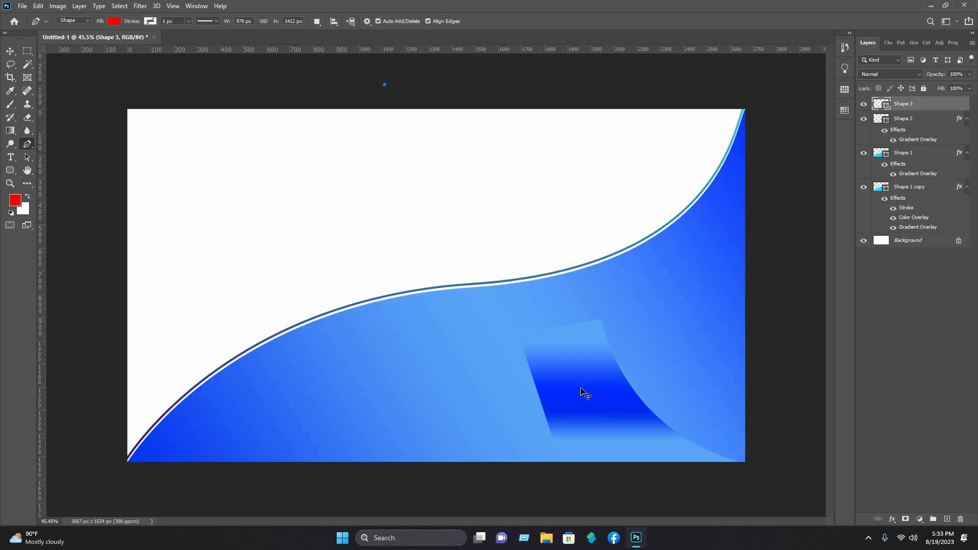
click(649, 418)
click(616, 411)
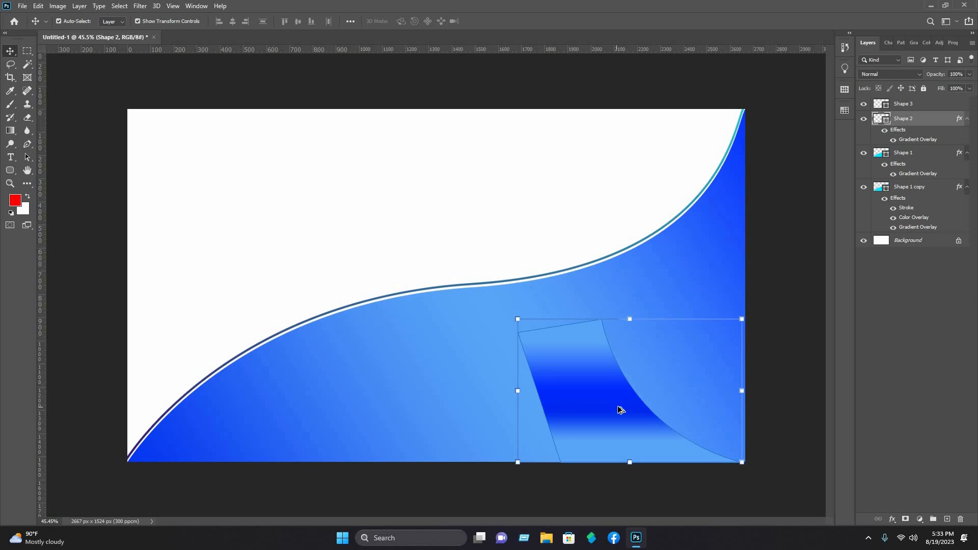
mouse_move(645, 408)
mouse_down()
mouse_move(652, 401)
mouse_move(656, 412)
mouse_up()
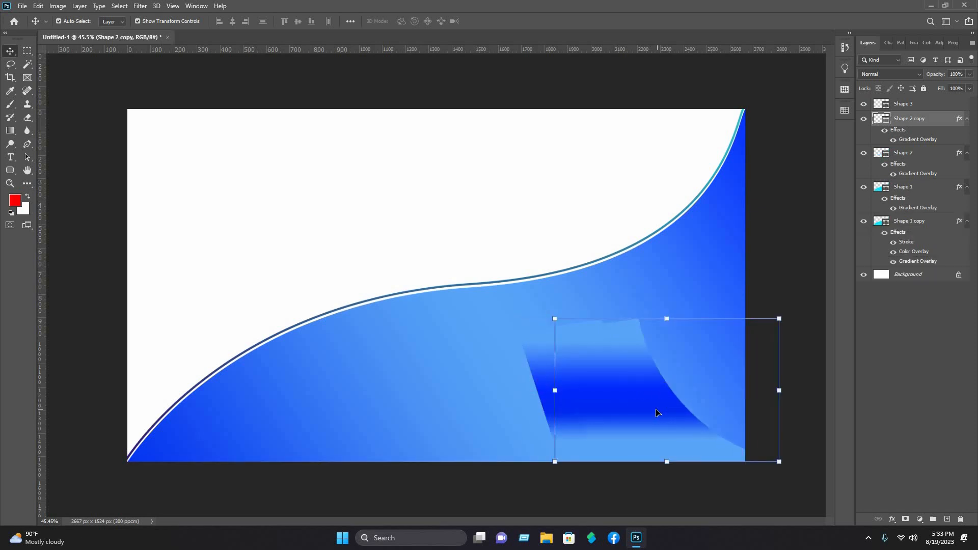
Step: Flip the Shape 2 copy vertically and horizontally
right_click(628, 365)
click(665, 360)
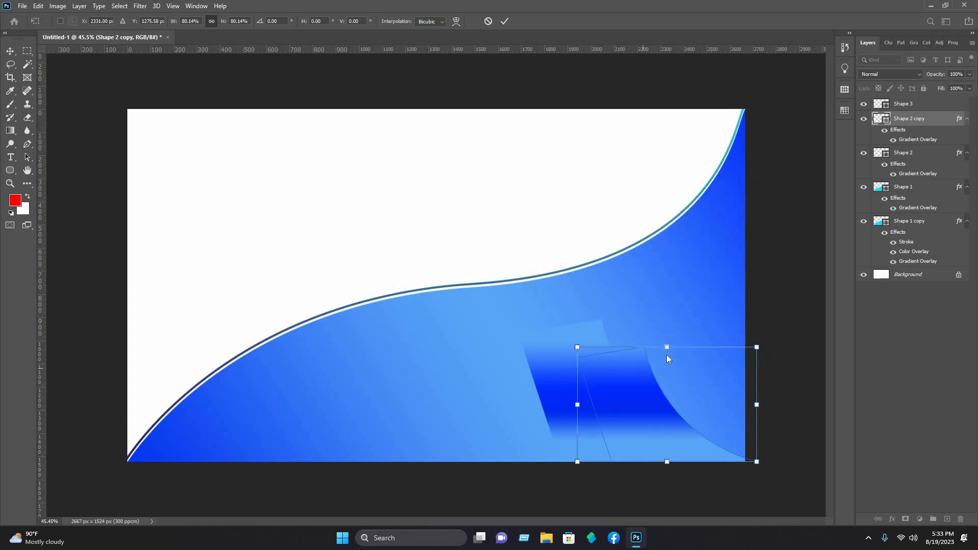
right_click(647, 364)
click(677, 353)
Step: Enlarge and widen the flipped copy, then position it to form a V with the original
mouse_move(723, 398)
mouse_down()
mouse_move(715, 373)
mouse_move(717, 399)
mouse_up()
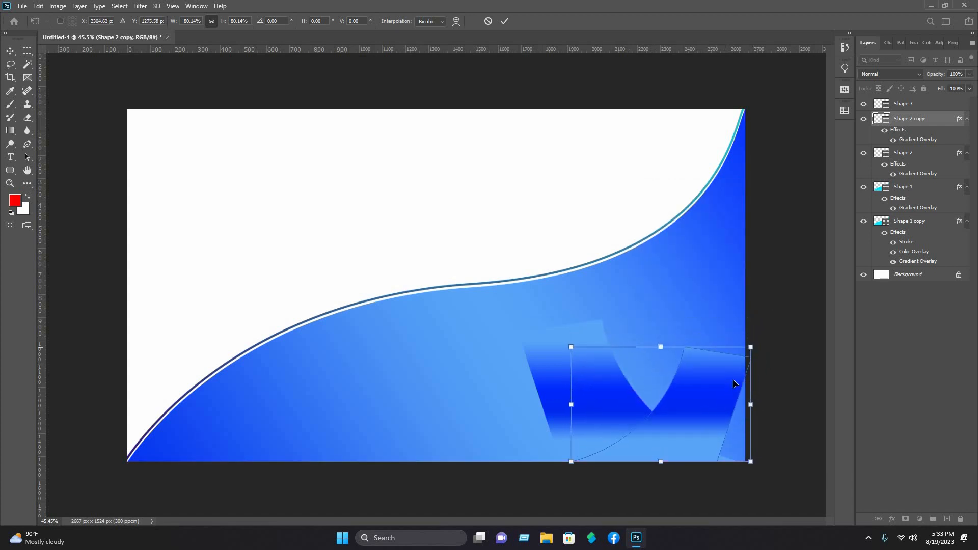
drag(751, 347, 783, 326)
drag(714, 404, 712, 410)
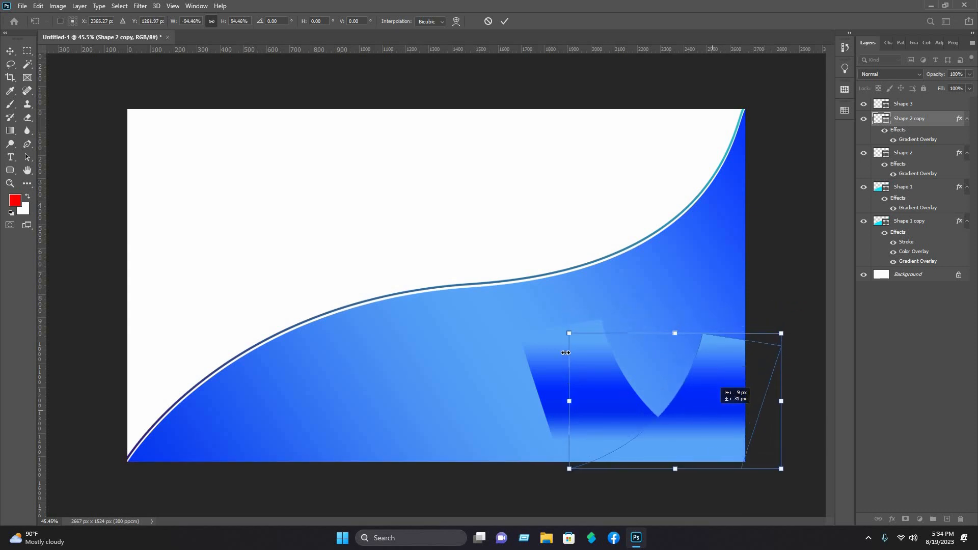
drag(460, 297, 574, 360)
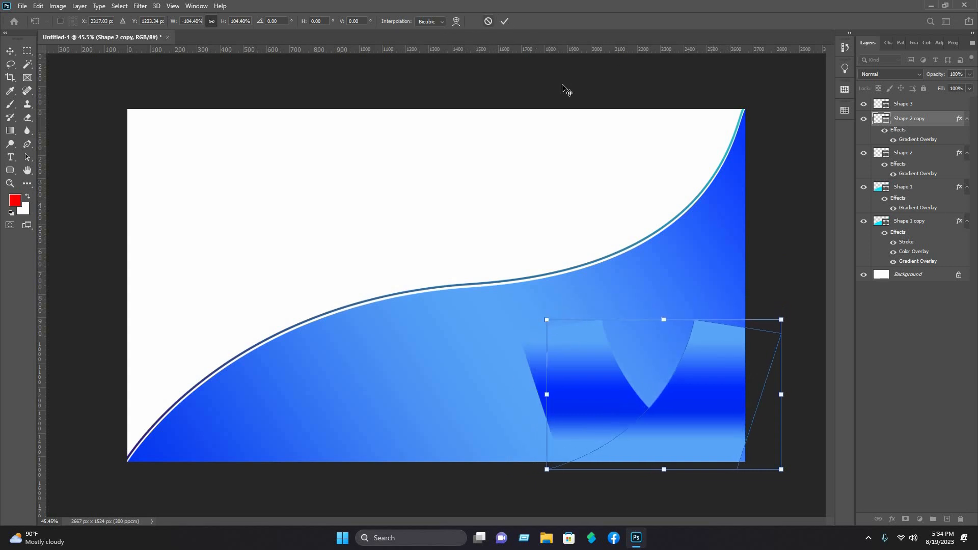
key(Return)
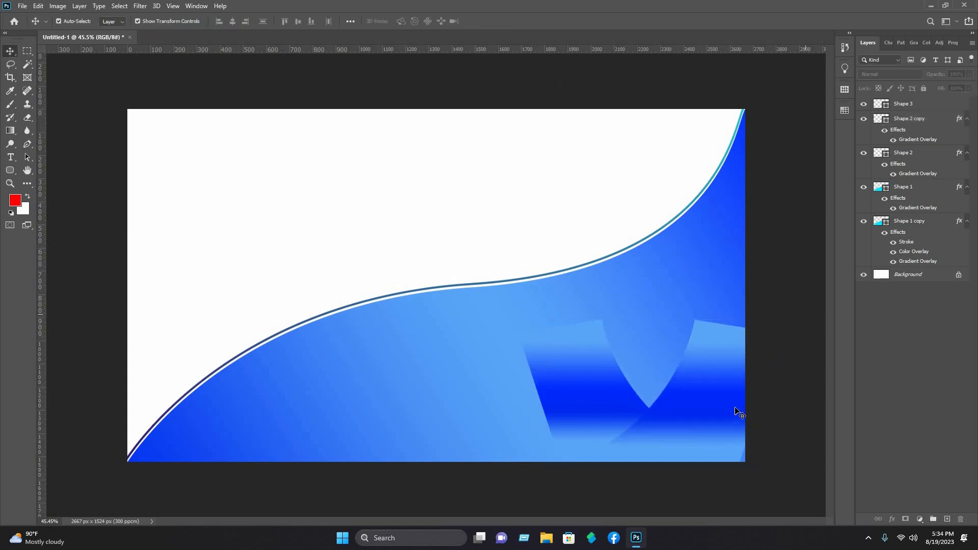
drag(734, 410, 743, 409)
Step: Draw a red dome-shaped Shape 4 rising from the card's bottom-left edge beneath the wave
click(763, 240)
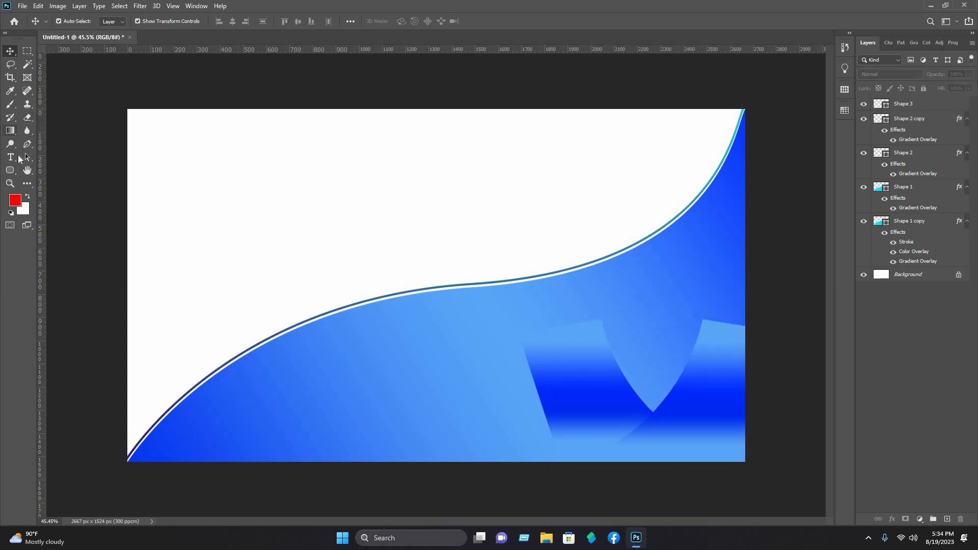
click(27, 144)
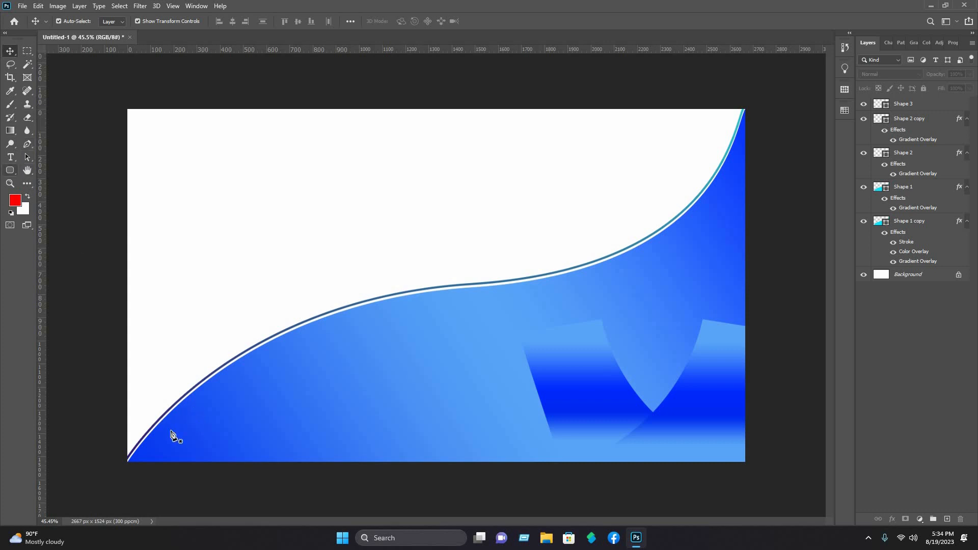
click(152, 465)
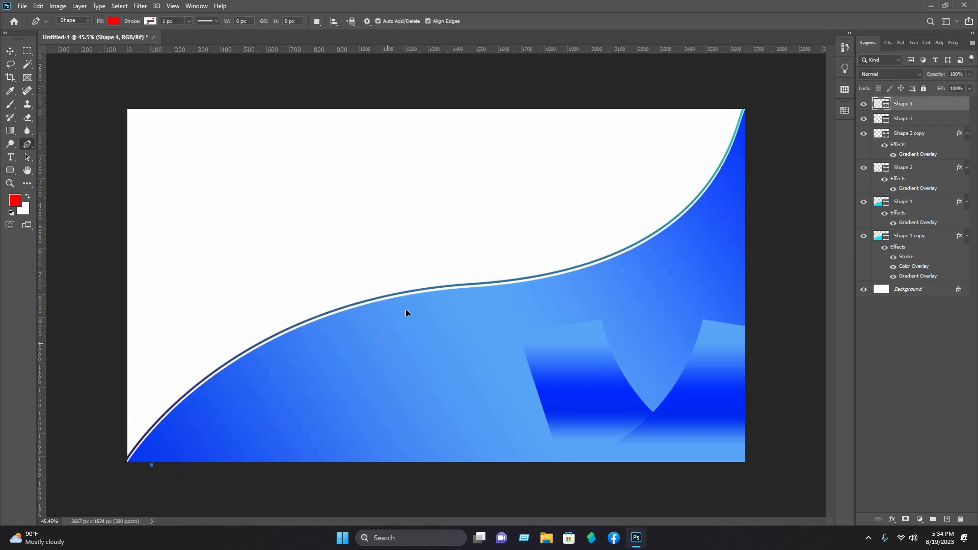
drag(370, 333, 375, 333)
drag(596, 366, 502, 327)
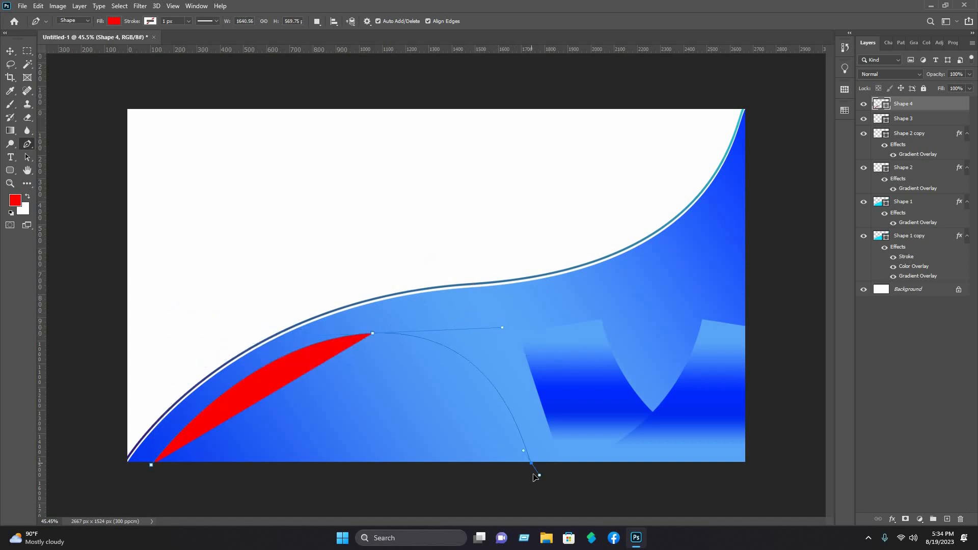
mouse_move(532, 463)
mouse_down()
mouse_move(572, 493)
mouse_move(535, 463)
mouse_up()
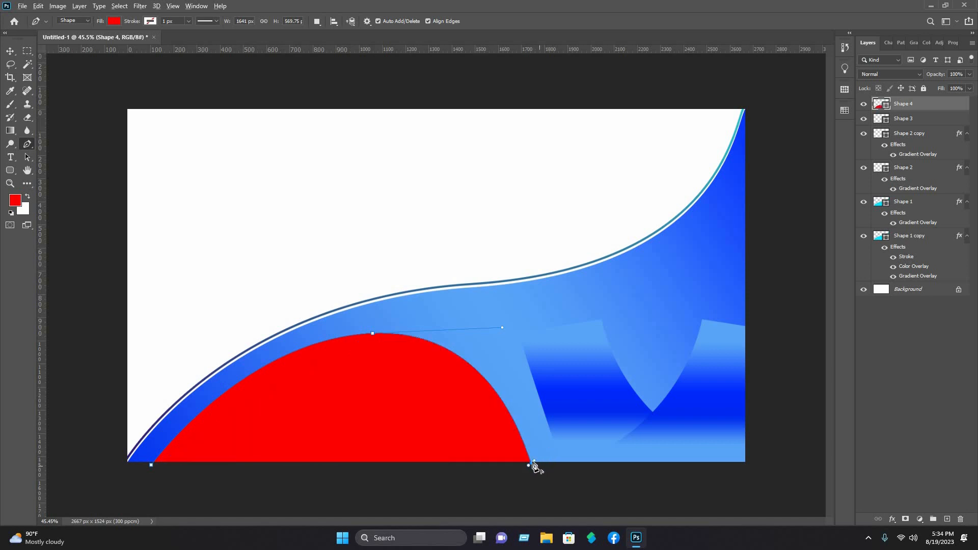
drag(535, 467, 544, 500)
click(143, 493)
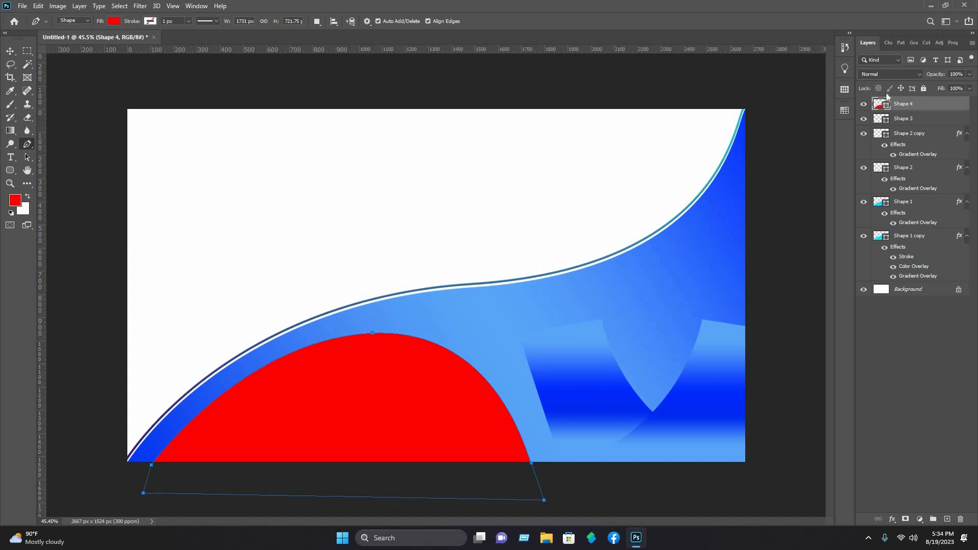
Step: Give Shape 4 a Gradient Overlay: delete the leftmost stop, move stops to 22% and 57%, one set to #59a4f9
right_click(903, 105)
click(897, 106)
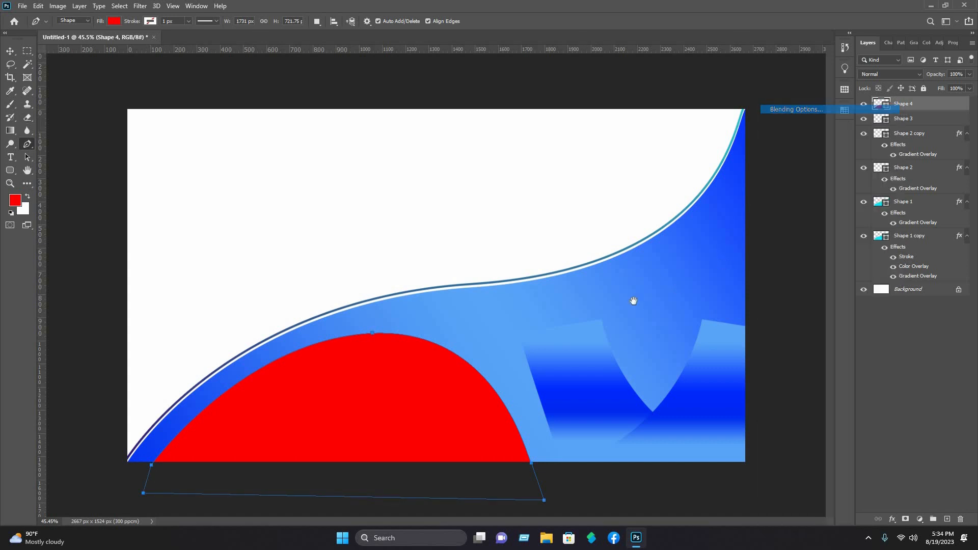
click(131, 303)
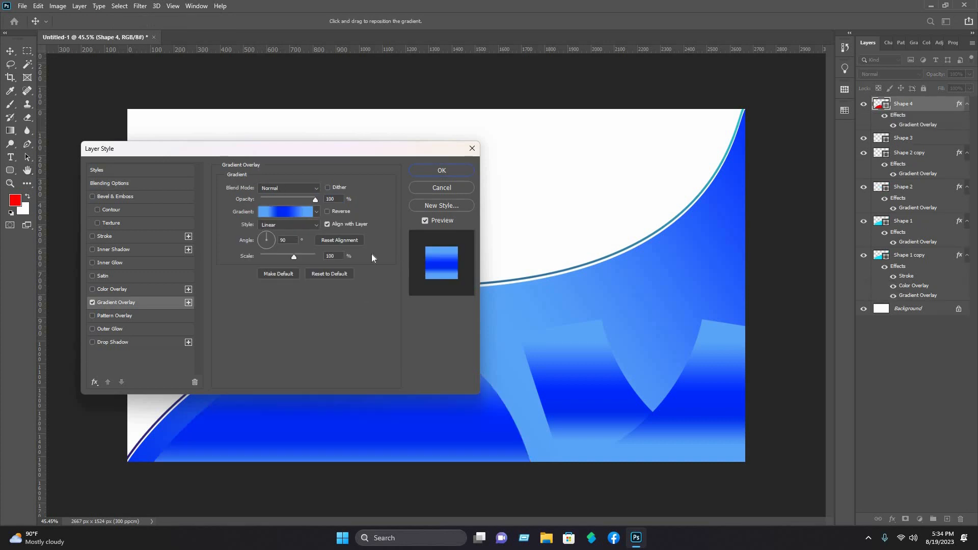
click(292, 212)
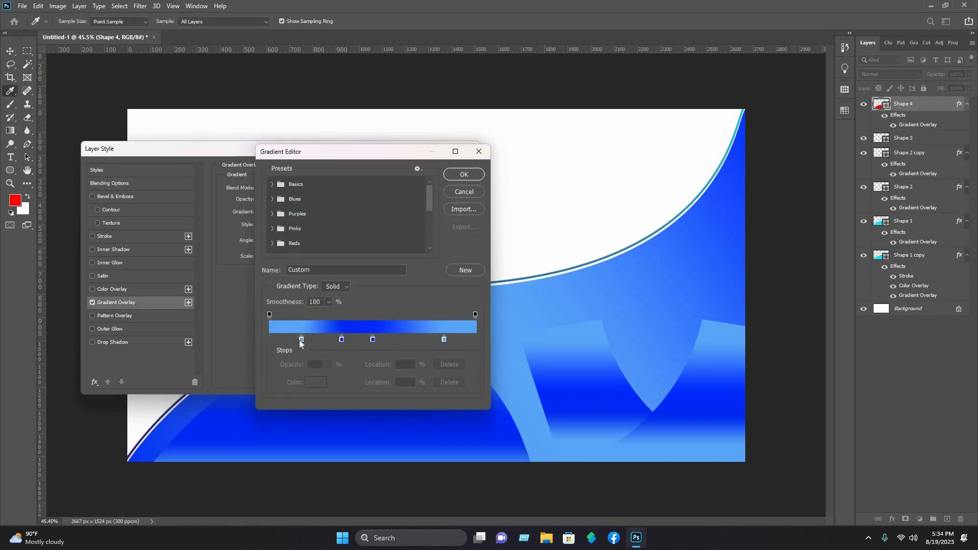
click(302, 339)
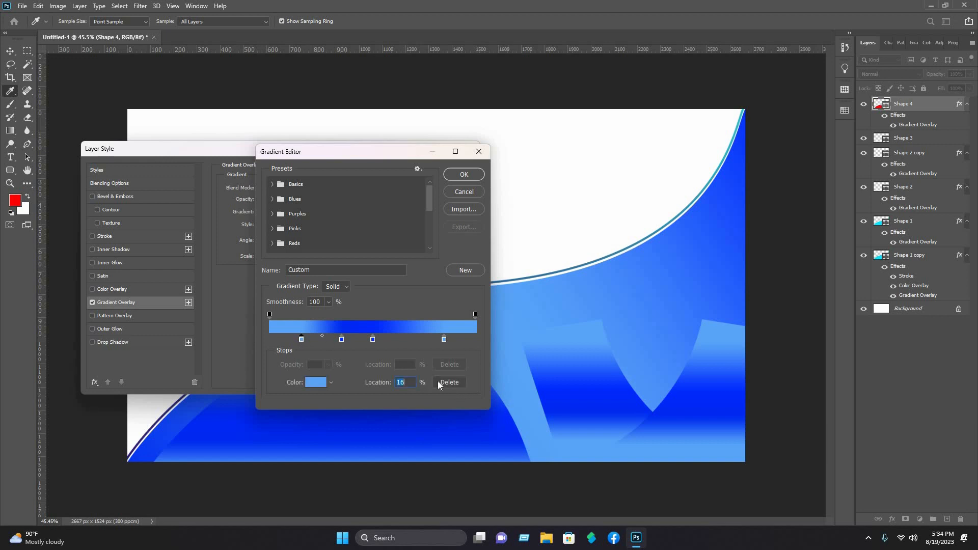
key(Delete)
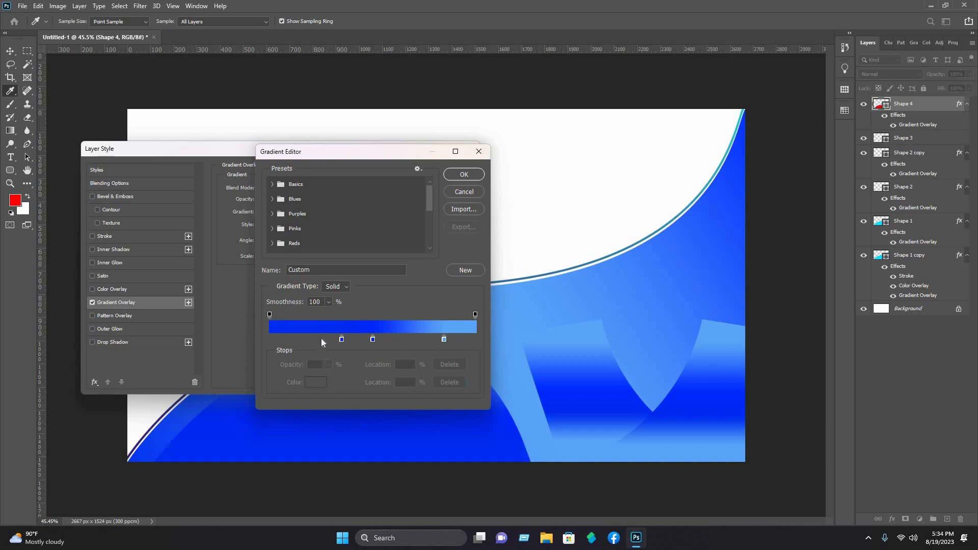
drag(342, 340, 316, 341)
drag(388, 346, 438, 341)
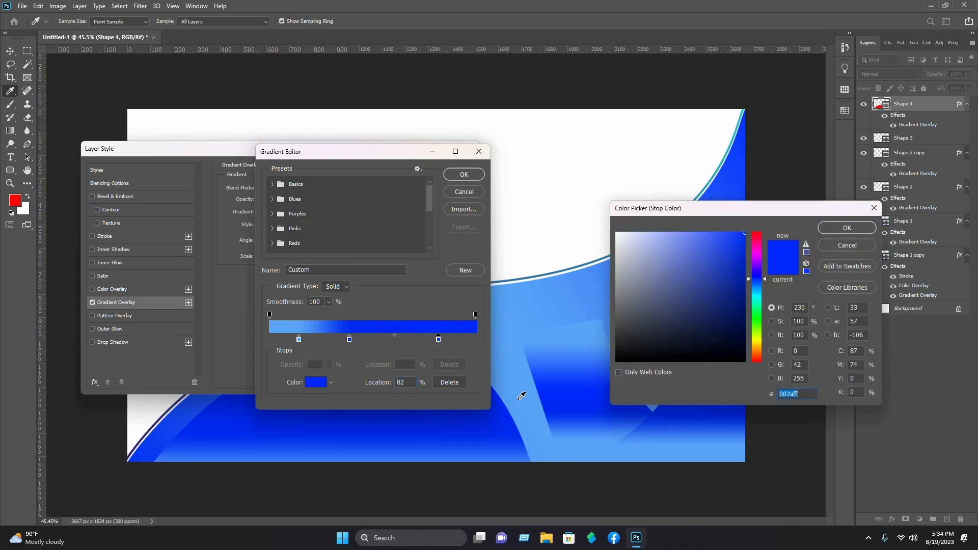
text(59a4f9)
key(Return)
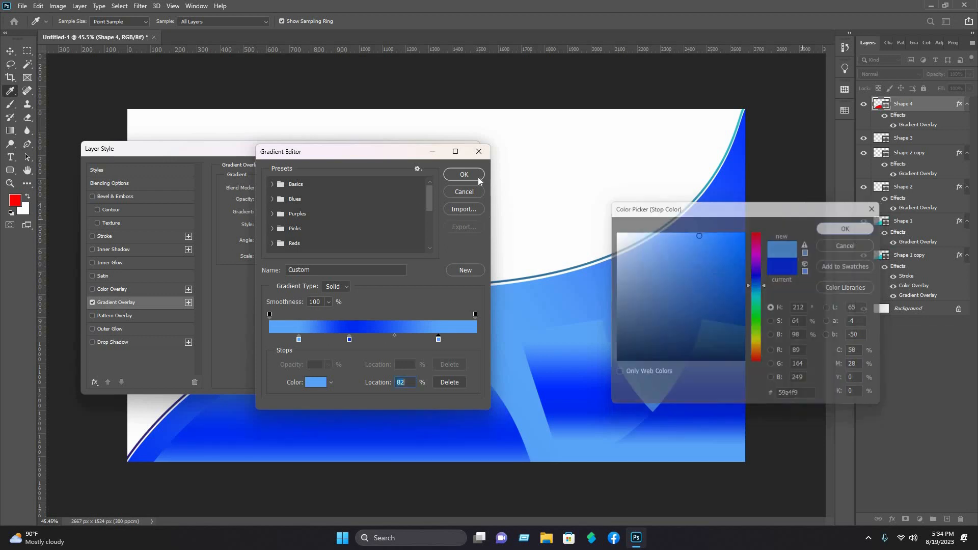
key(Return)
Step: Apply the dome's gradient overlay and create an empty Shape 5 layer
drag(367, 147, 697, 68)
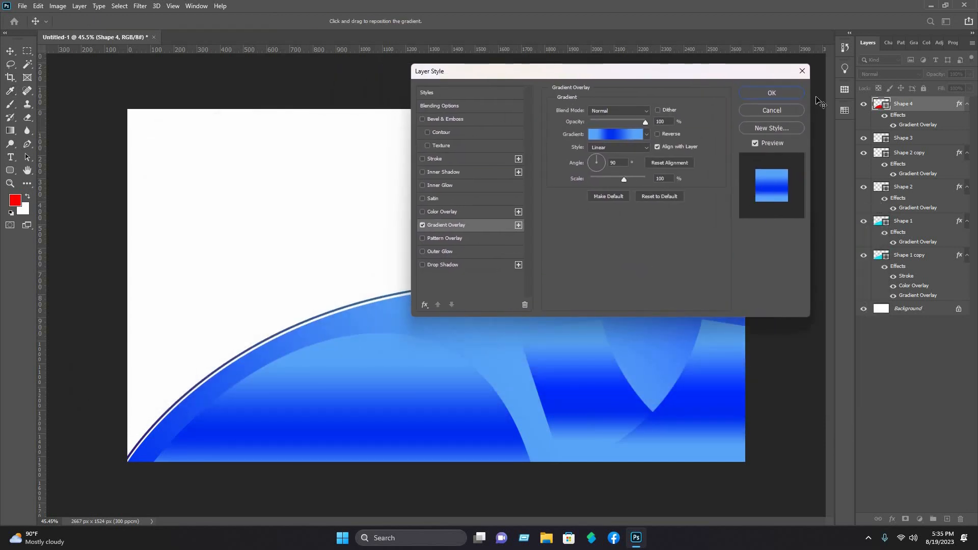
key(Return)
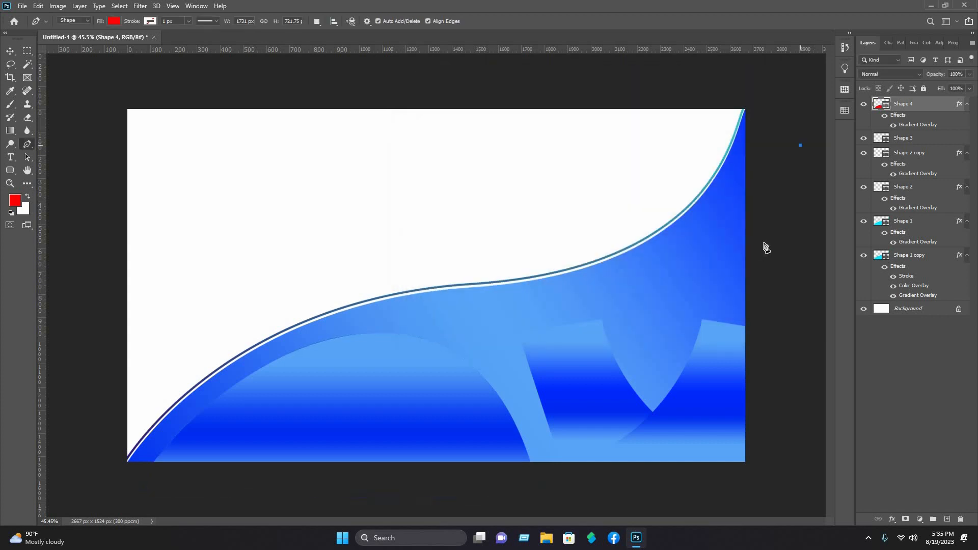
click(766, 247)
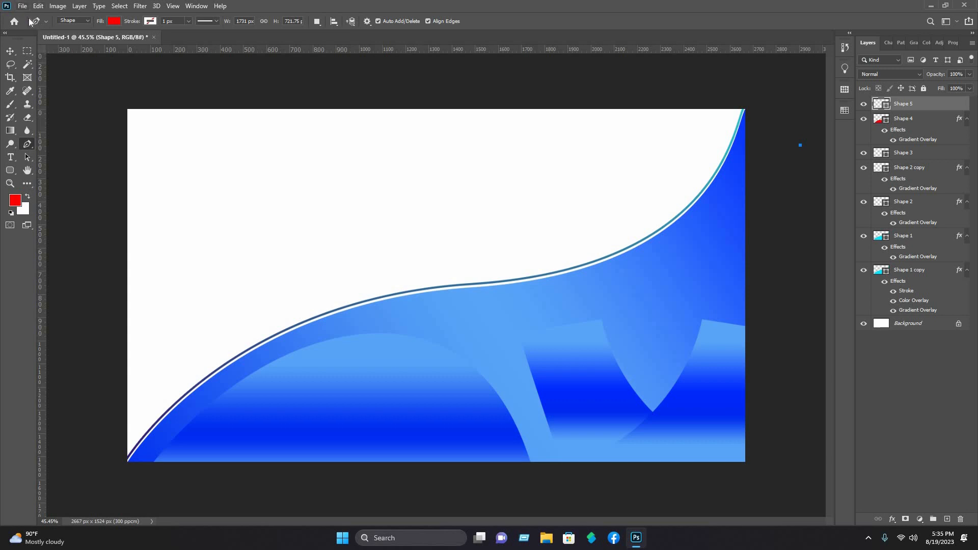
click(22, 6)
Step: Open 009-location.png, 007-phone-call.png and 002-web.png together from the business card icons folder
click(38, 29)
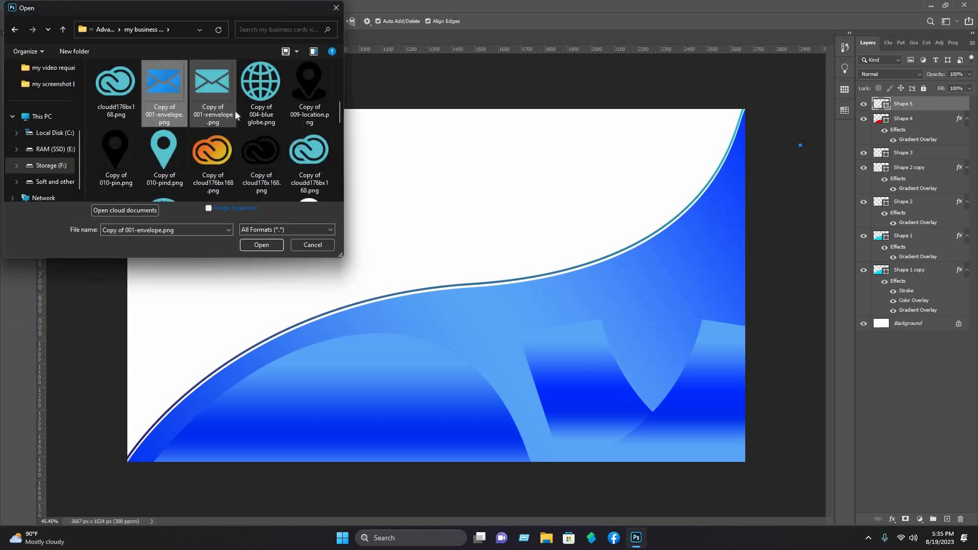
scroll(234, 111, up, 3)
click(114, 145)
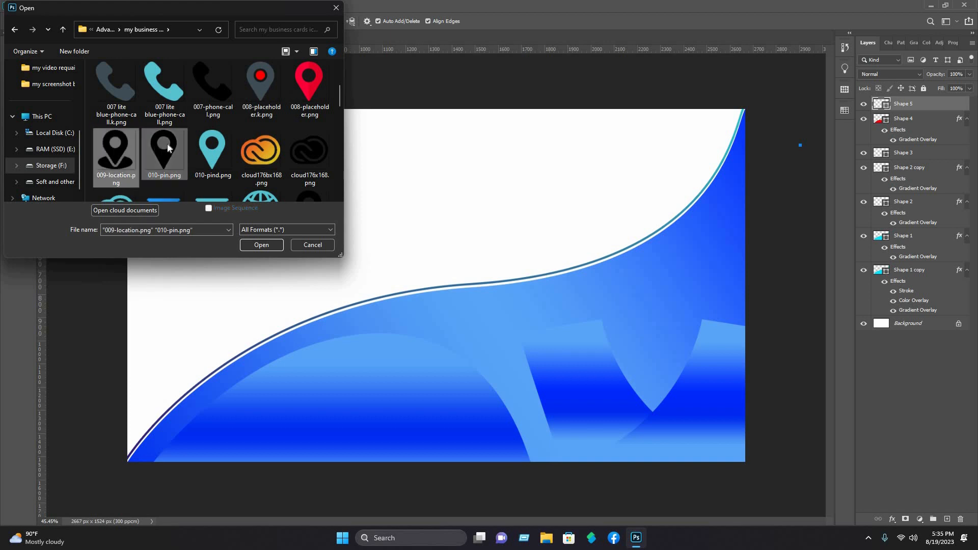
ctrl+click(224, 78)
scroll(285, 118, up, 3)
ctrl+click(260, 86)
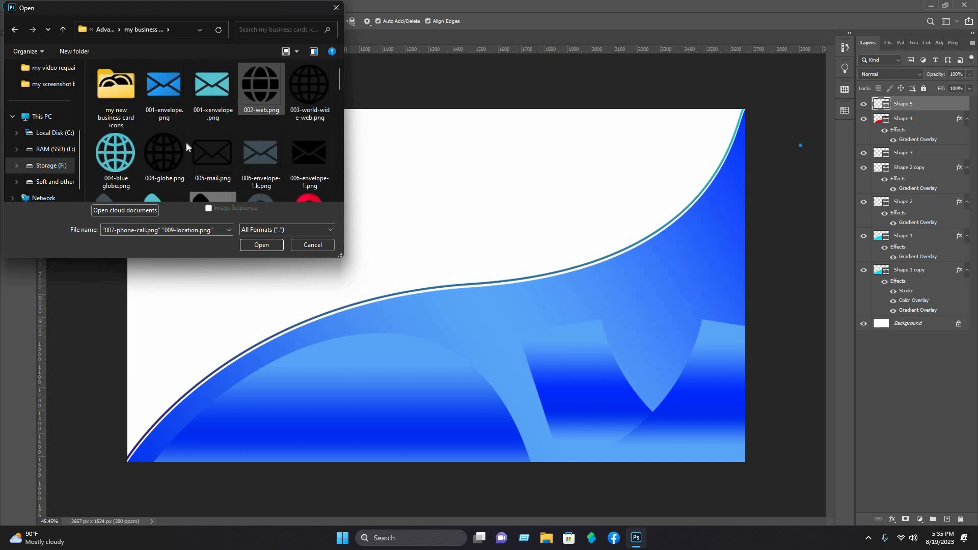
click(267, 248)
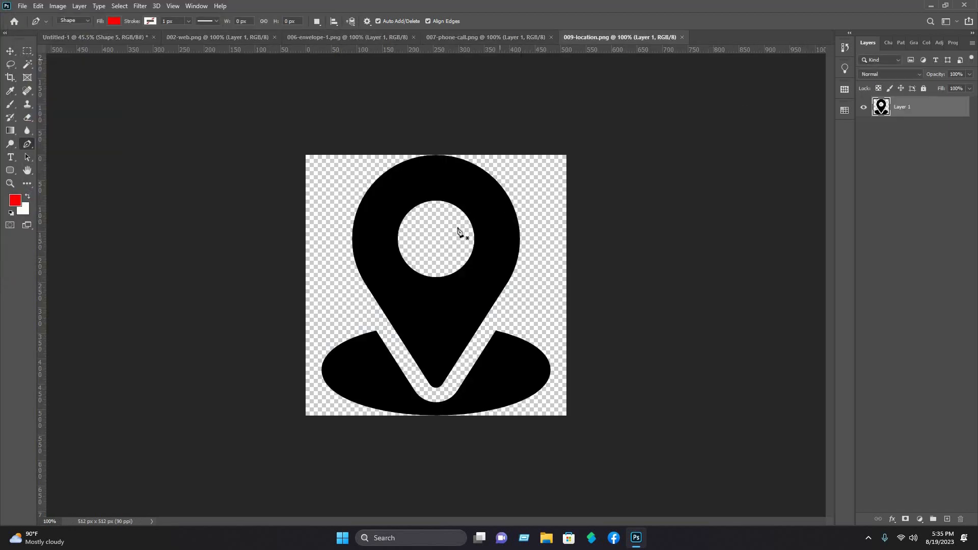
Step: Bring the phone icon to the card's top-left and stack a shrunken envelope icon below it
click(10, 52)
click(214, 38)
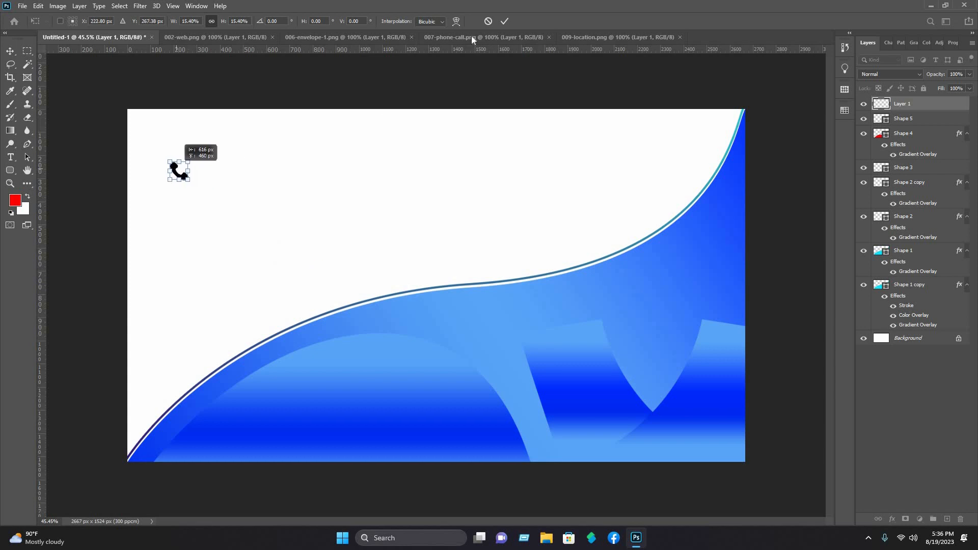
click(472, 37)
click(315, 37)
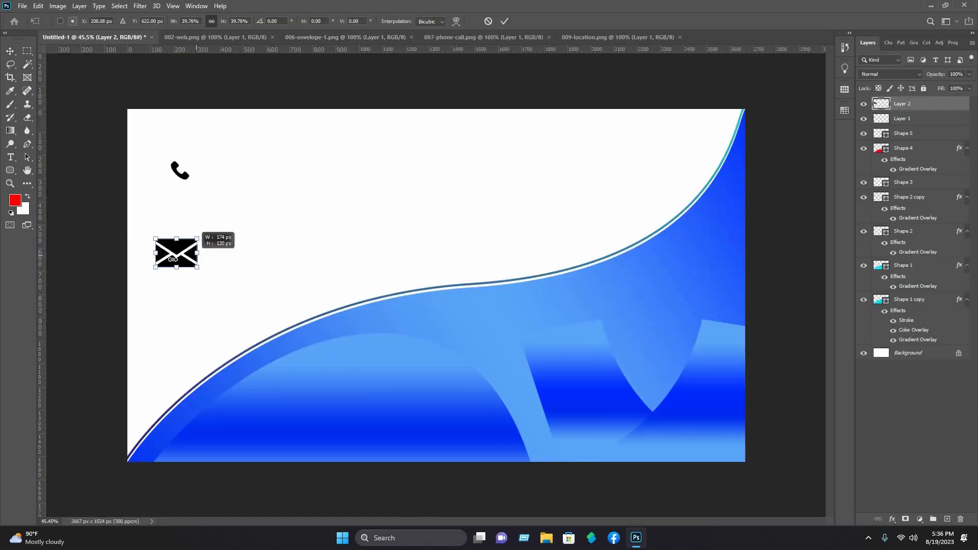
drag(174, 259, 177, 258)
drag(169, 251, 185, 207)
click(505, 21)
Step: Bring the globe icon onto the card, scale it to about 14%, and place it below the envelope
click(481, 81)
click(598, 37)
click(197, 37)
drag(436, 222, 184, 270)
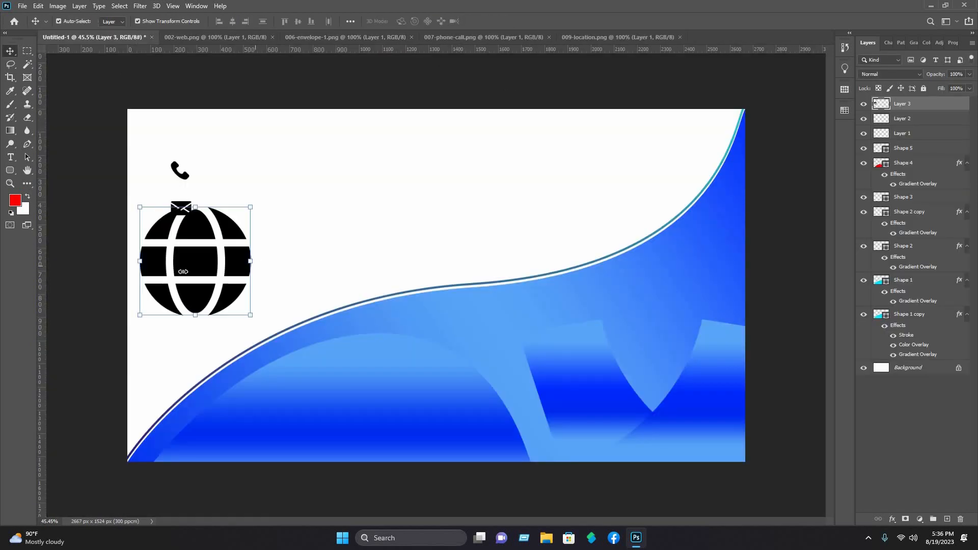
drag(250, 206, 156, 299)
drag(148, 307, 180, 240)
click(505, 22)
Step: Bring the location pin onto the card, scale it to about 16%, and place it below the globe
click(595, 37)
drag(436, 276, 192, 309)
drag(245, 315, 157, 313)
drag(148, 316, 182, 276)
click(504, 21)
click(497, 80)
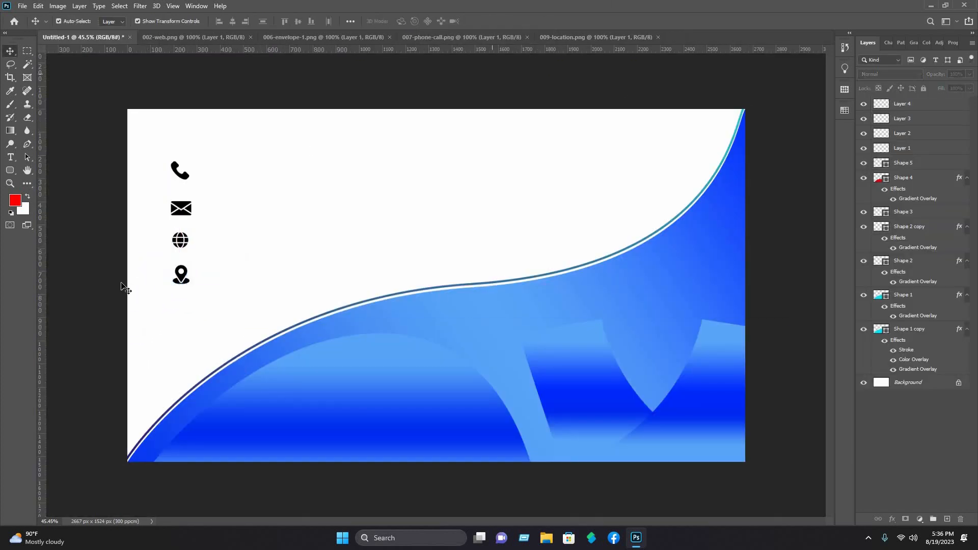
Step: Type a placeholder +880 phone number and position it right beside the phone icon
click(11, 157)
click(39, 156)
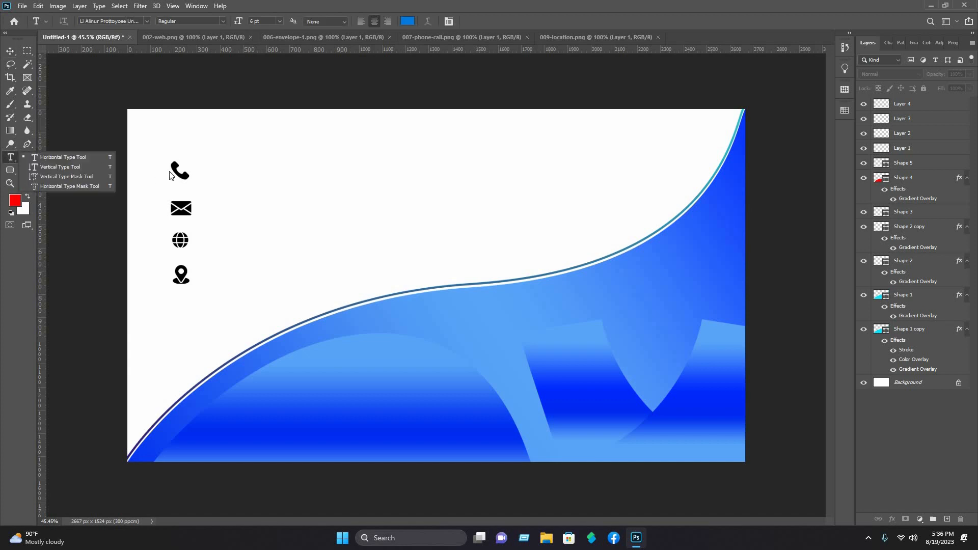
click(207, 171)
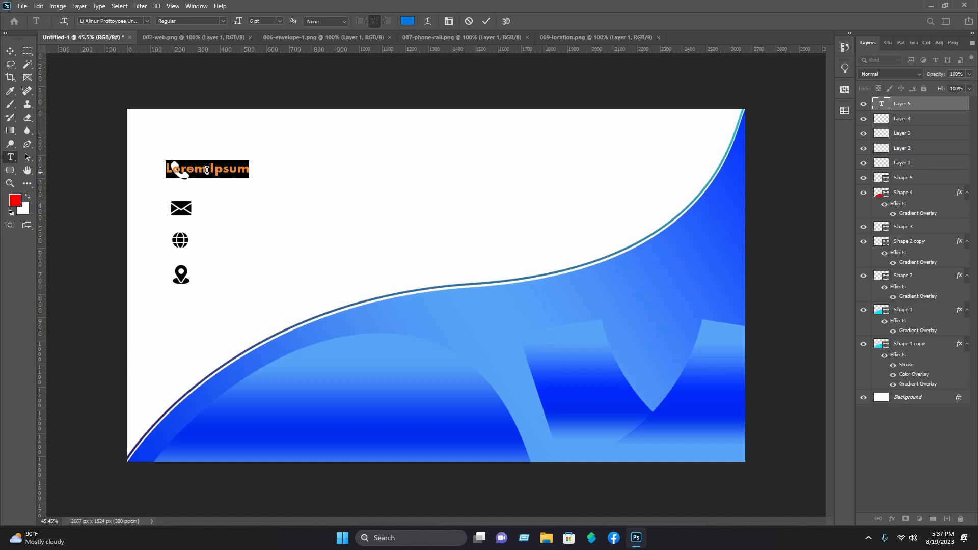
text(+880)
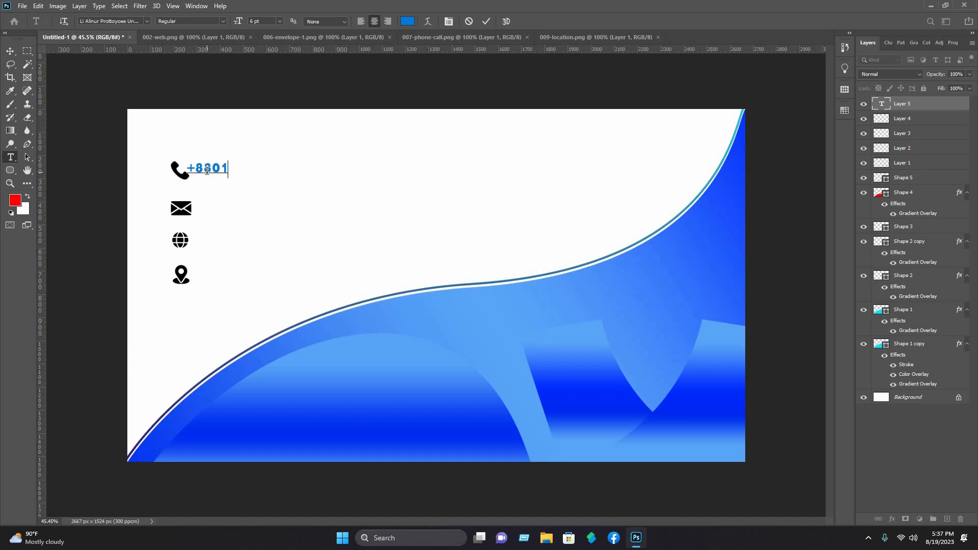
text( XXXXXXXXXX)
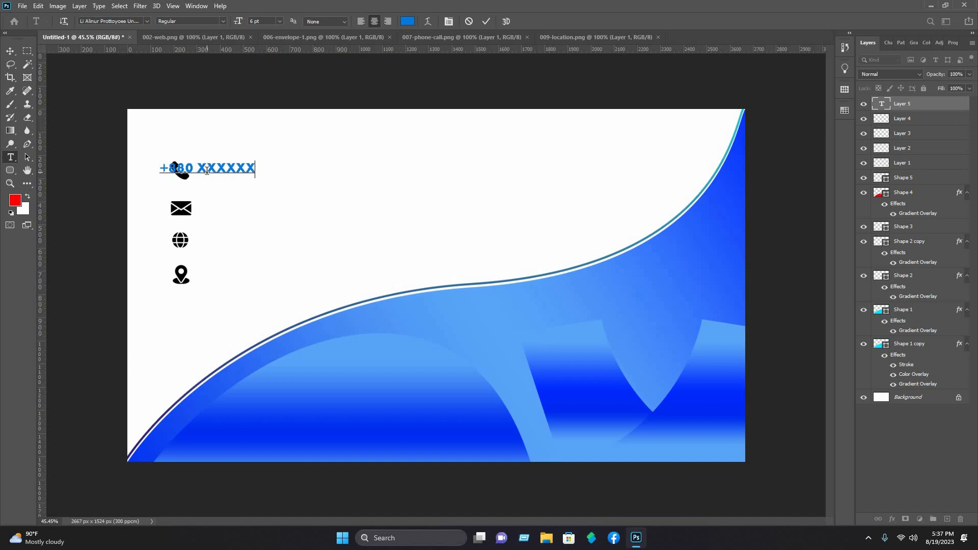
click(9, 52)
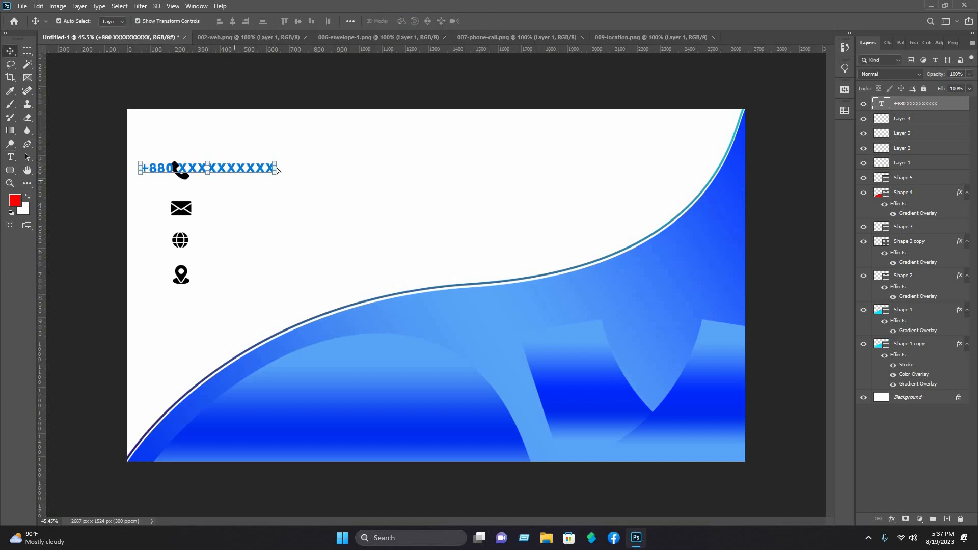
drag(235, 168, 294, 170)
click(10, 157)
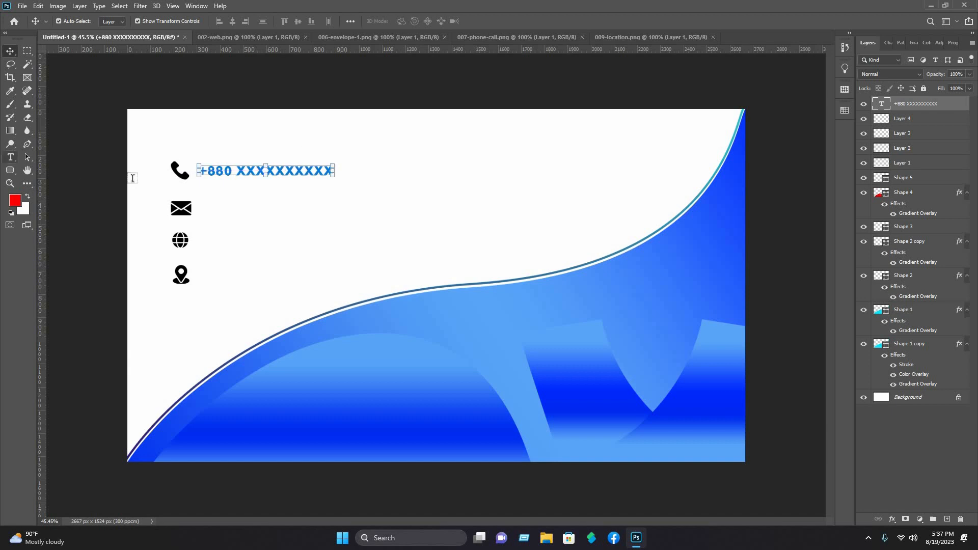
Step: Add a placeholder e-mail address text line right of the envelope icon
click(213, 203)
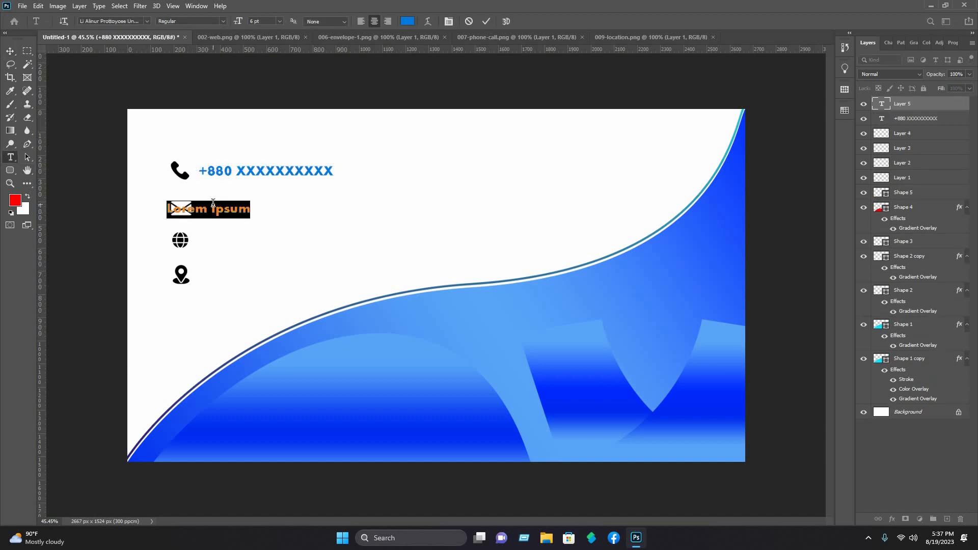
text(e)
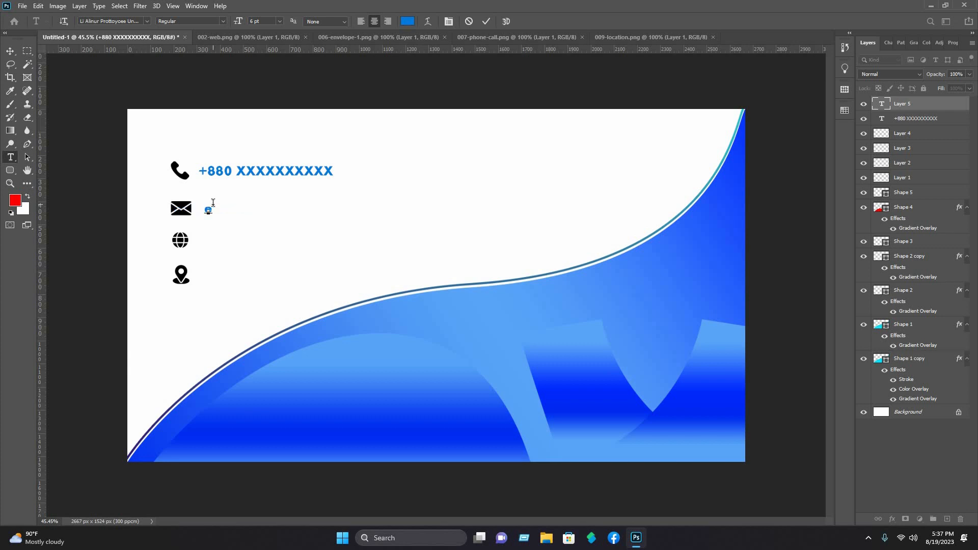
text(xample@mail.com)
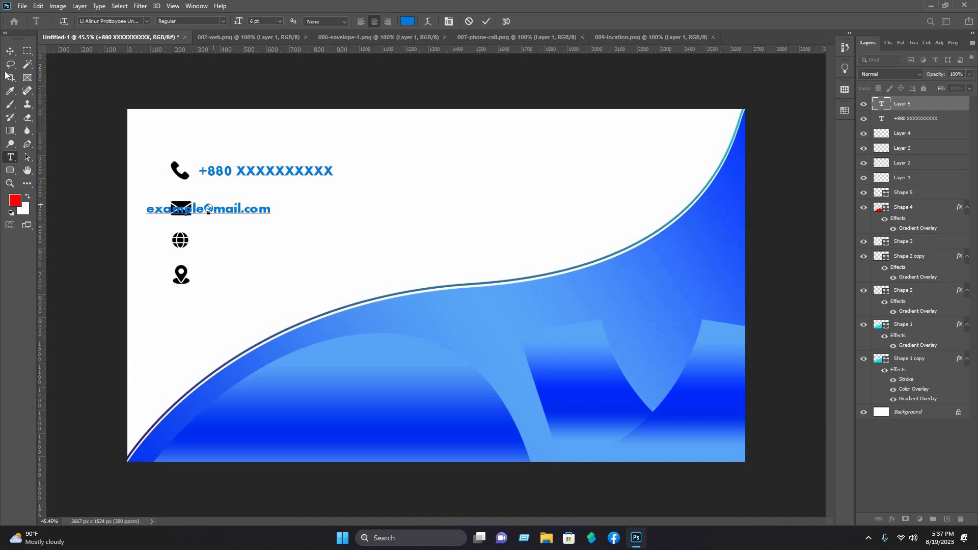
click(10, 51)
drag(226, 210, 281, 210)
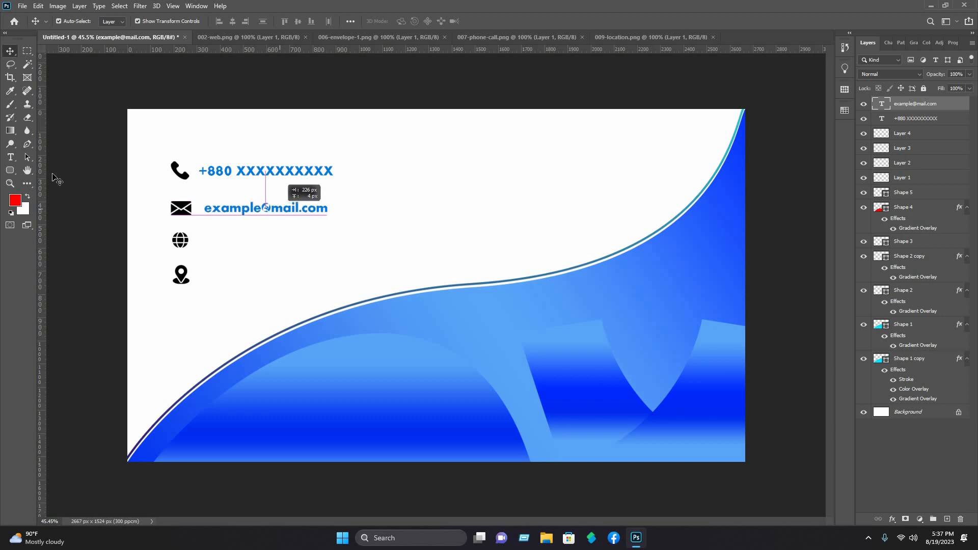
key(t)
click(224, 239)
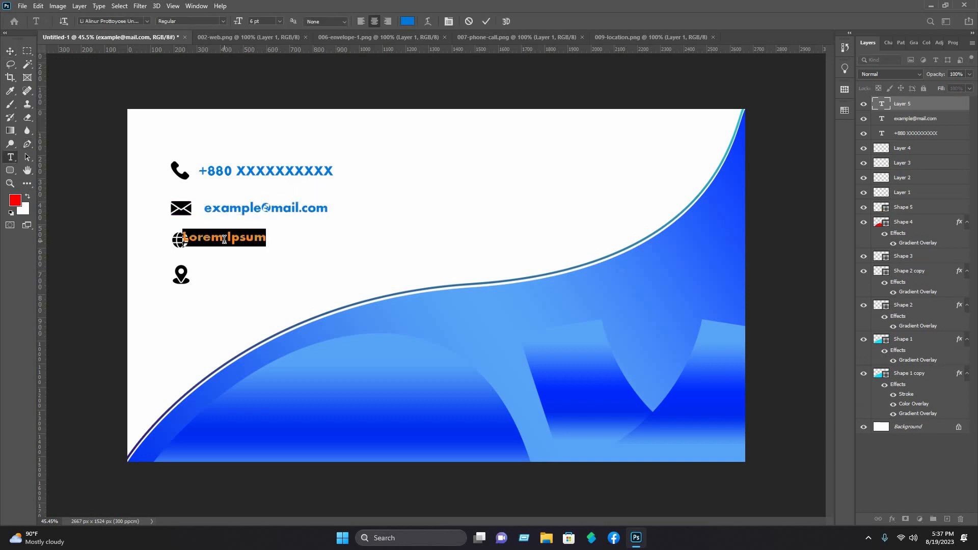
text(www)
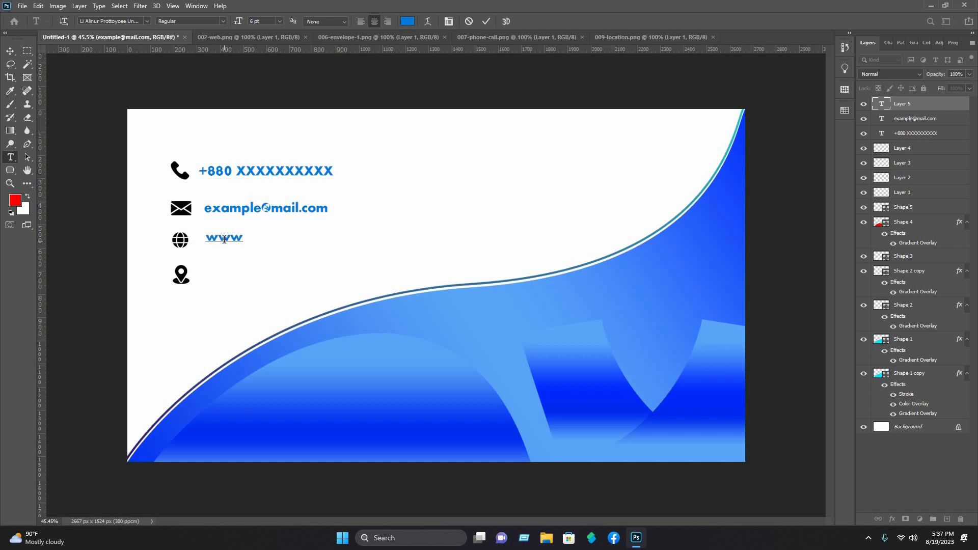
text(.example.com)
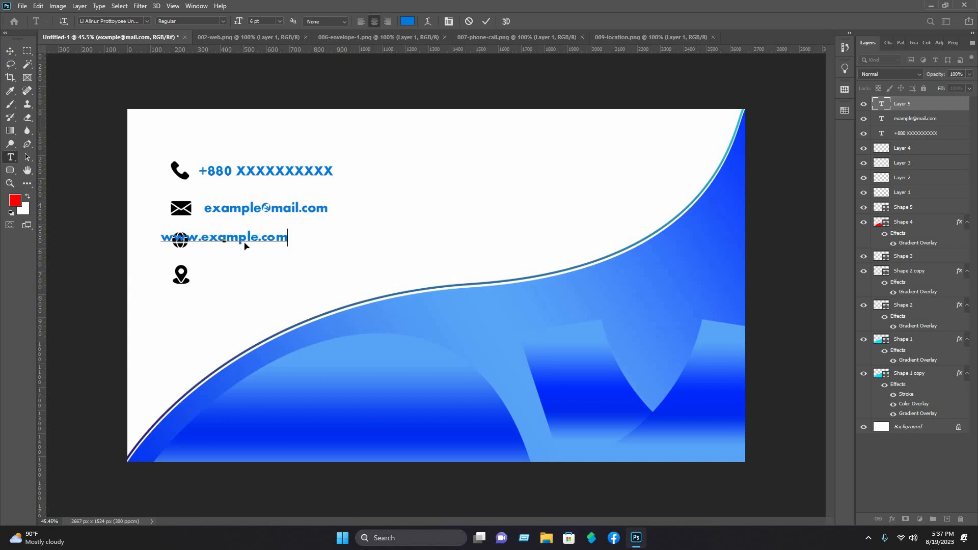
click(10, 51)
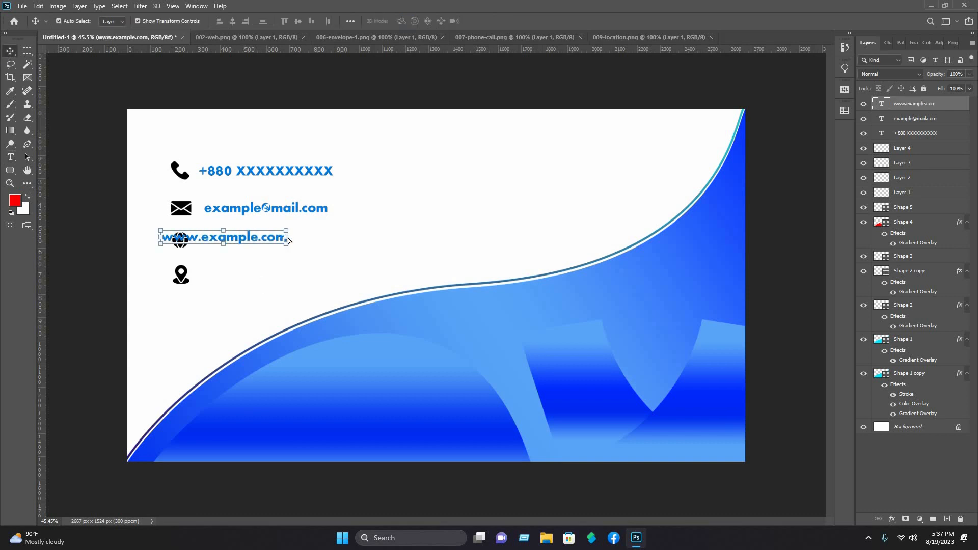
drag(288, 240, 330, 243)
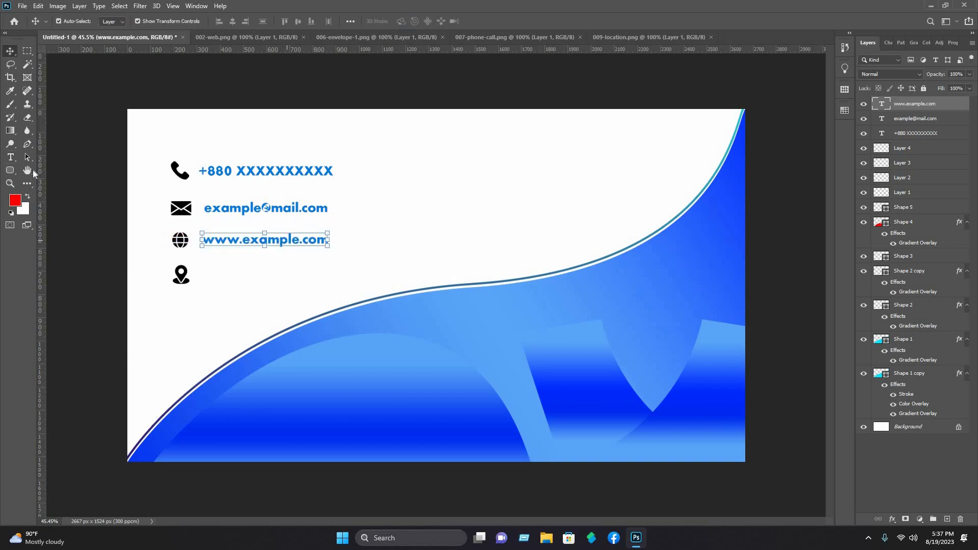
click(10, 157)
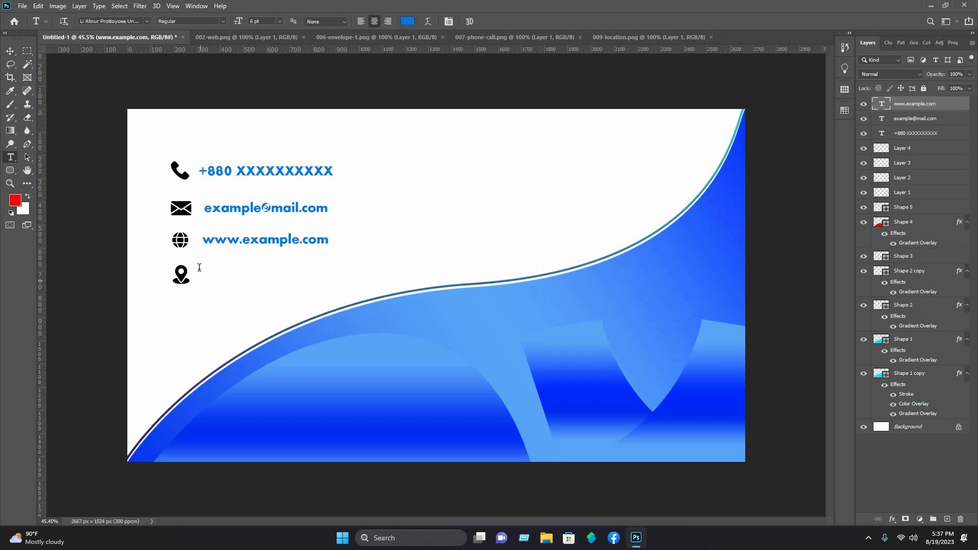
Step: Type 'Write your location' beside the location pin and line it up with the other contact lines
click(199, 267)
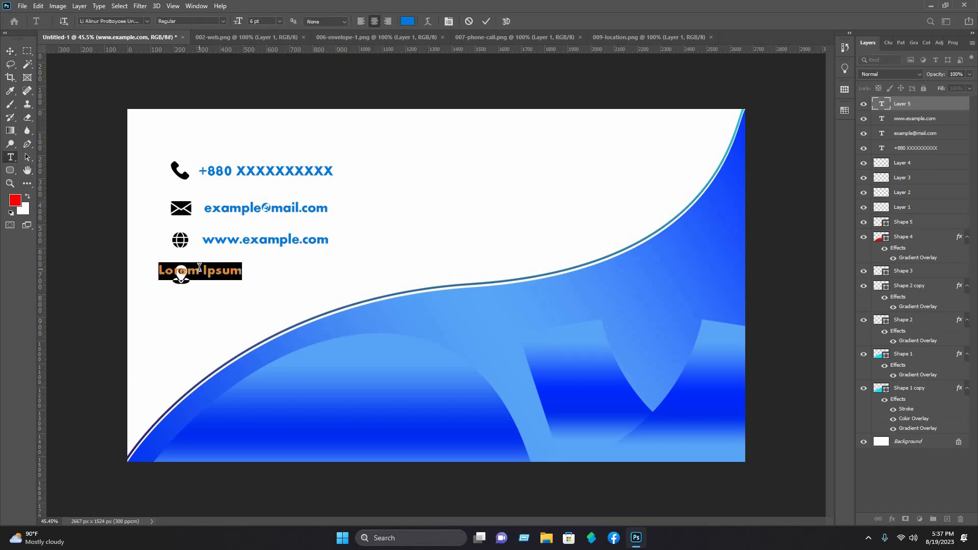
text(Write your )
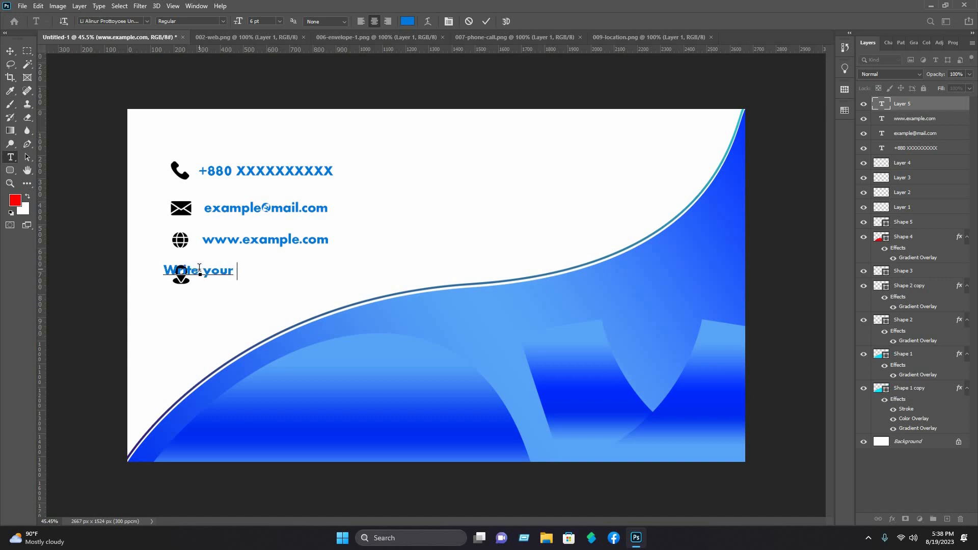
text(location)
click(10, 51)
drag(228, 271, 290, 279)
drag(288, 280, 287, 279)
click(299, 179)
click(296, 170)
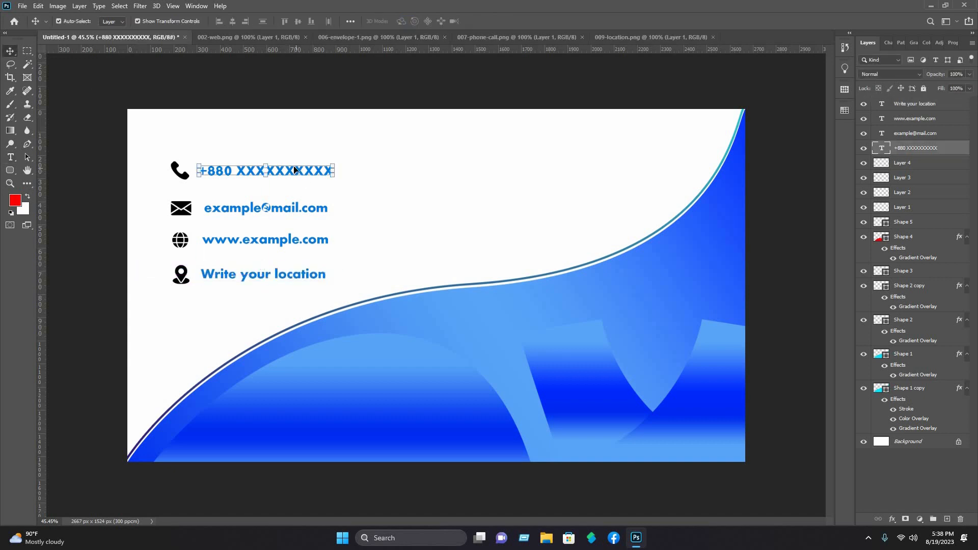
Step: Set the phone number text to Eras Bold ITC
double_click(298, 171)
click(147, 21)
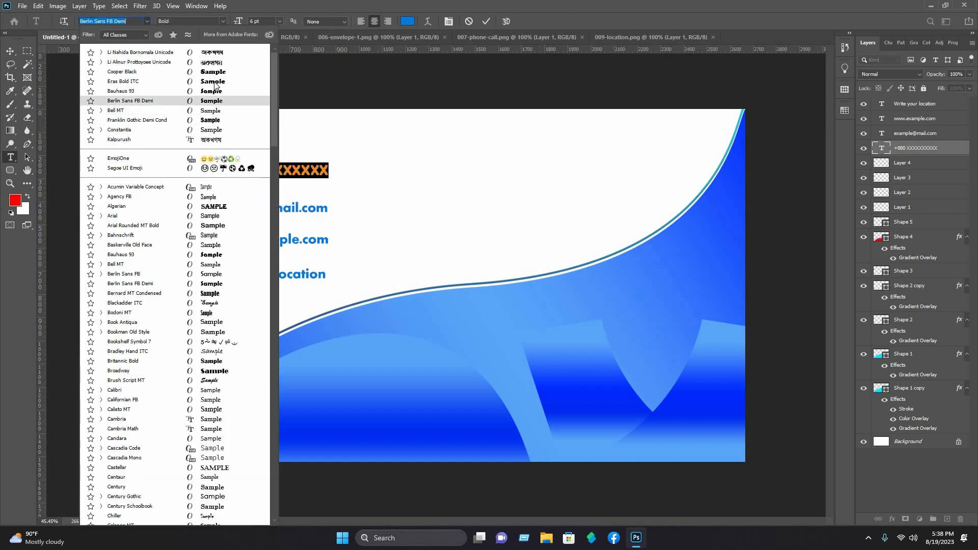
click(215, 82)
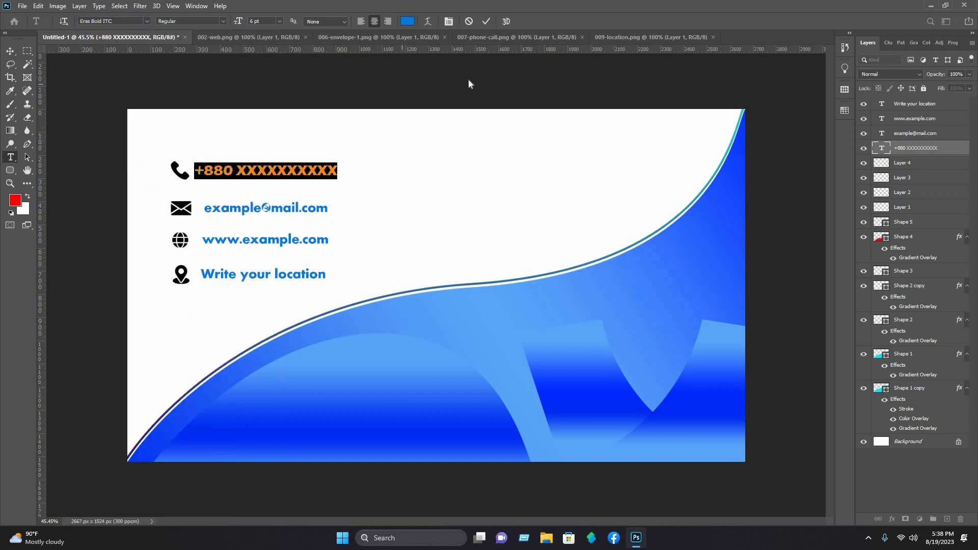
click(469, 80)
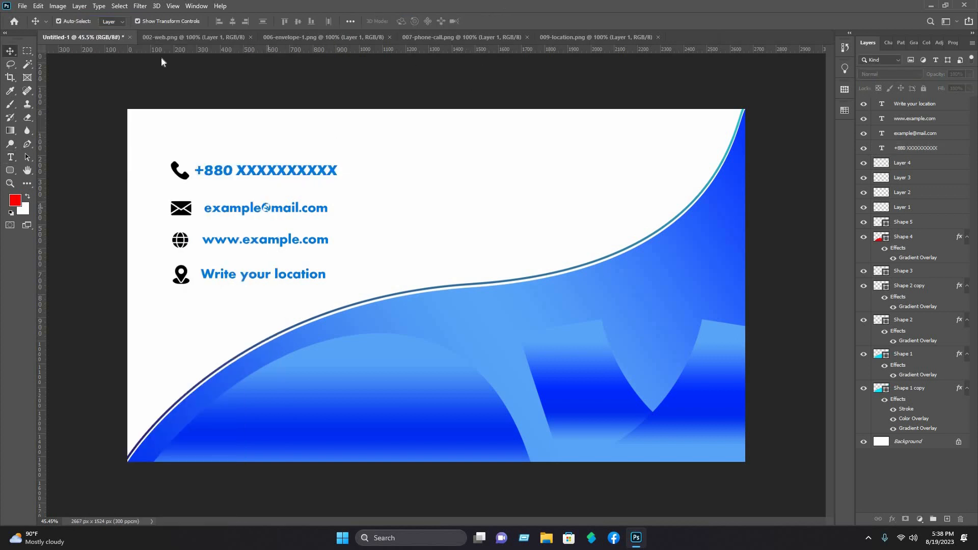
Step: Try Bauhaus 93 on the e-mail text, discard it, and apply a new font to the website line
double_click(266, 207)
click(146, 20)
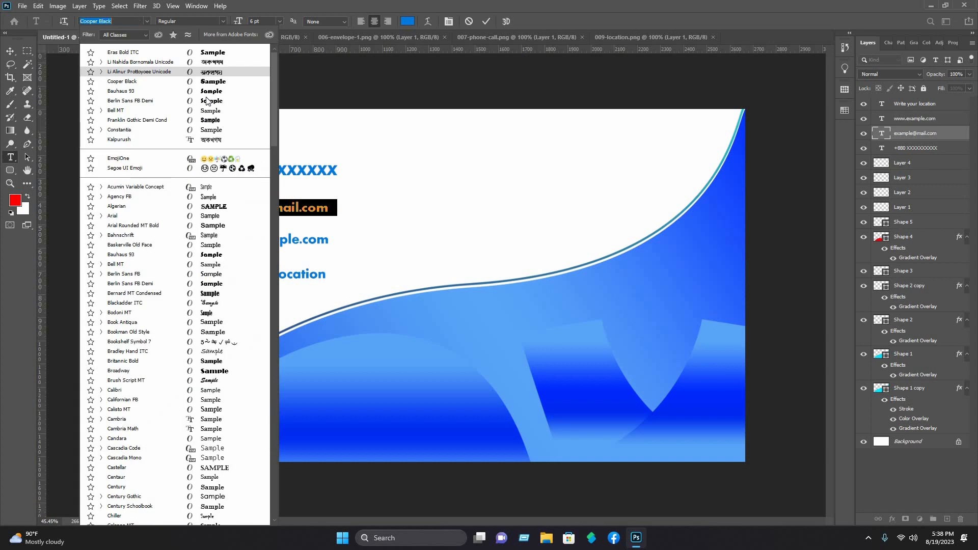
click(208, 92)
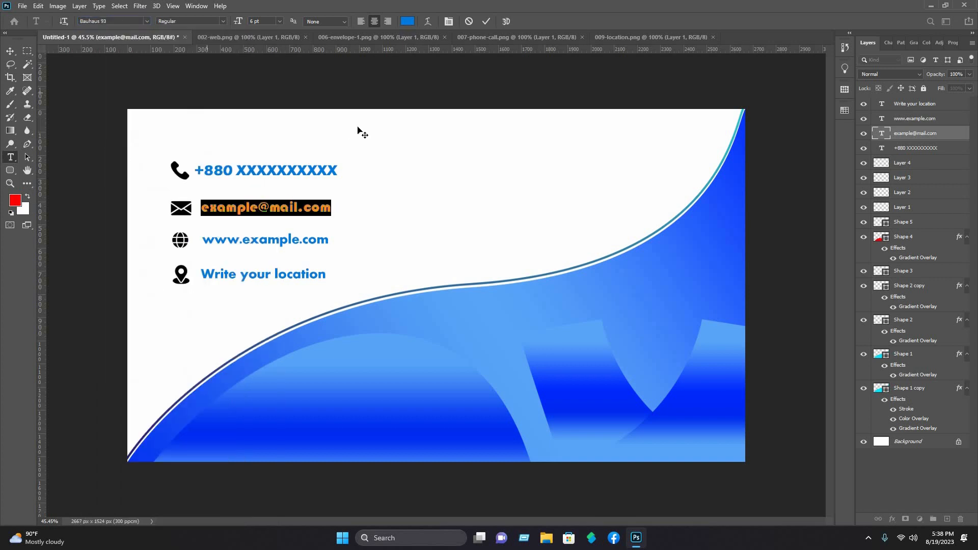
key(Escape)
key(v)
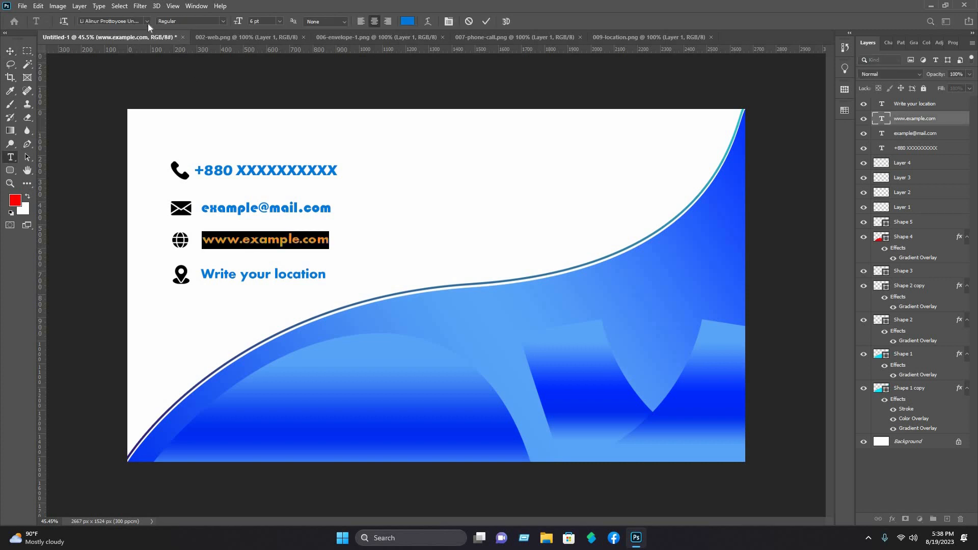
click(147, 22)
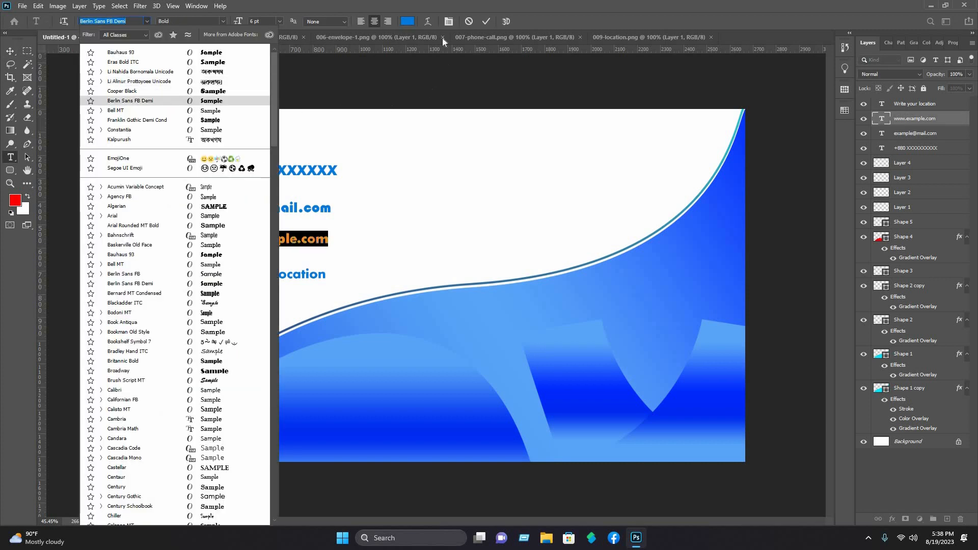
click(486, 21)
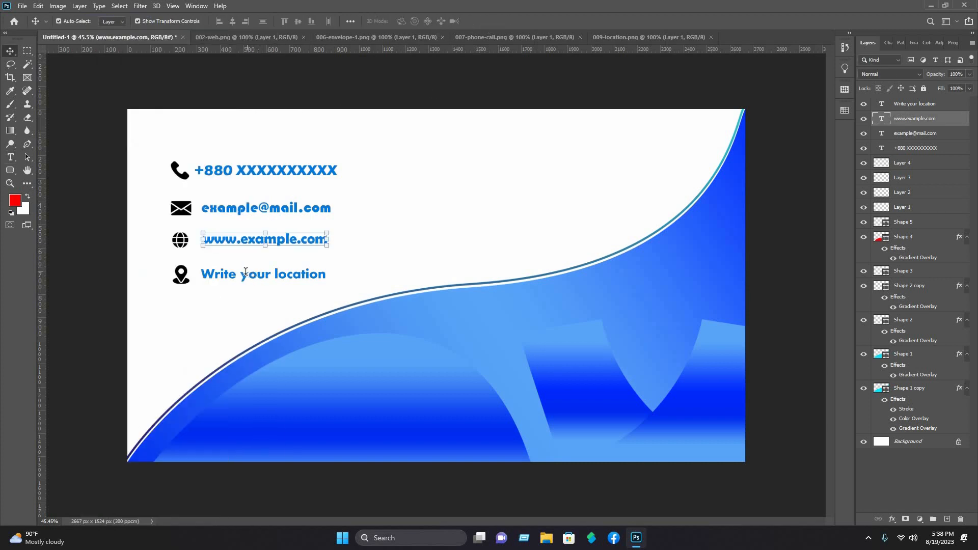
Step: Set 'Write your location' to Eras Bold ITC, nudge it right, and scale it to about 90%
double_click(246, 271)
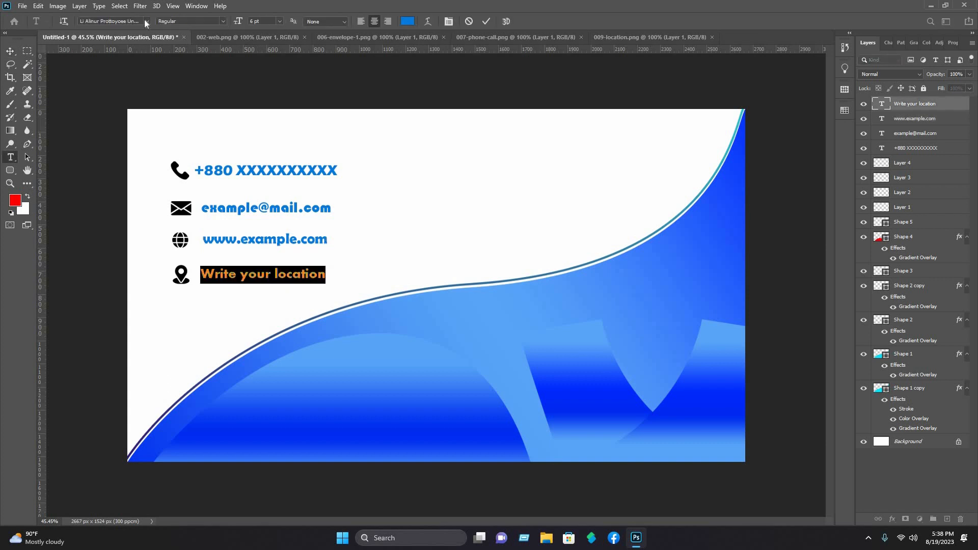
click(146, 21)
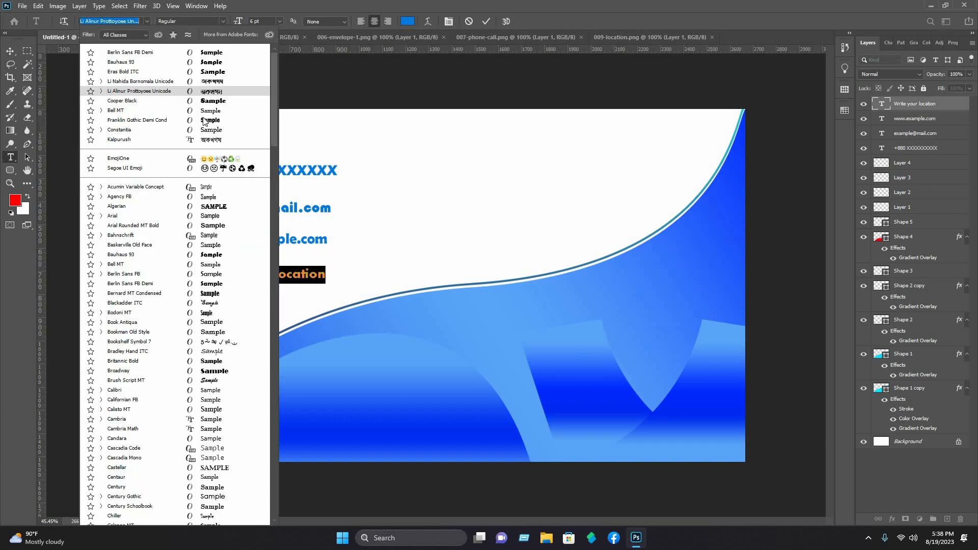
click(213, 75)
click(402, 134)
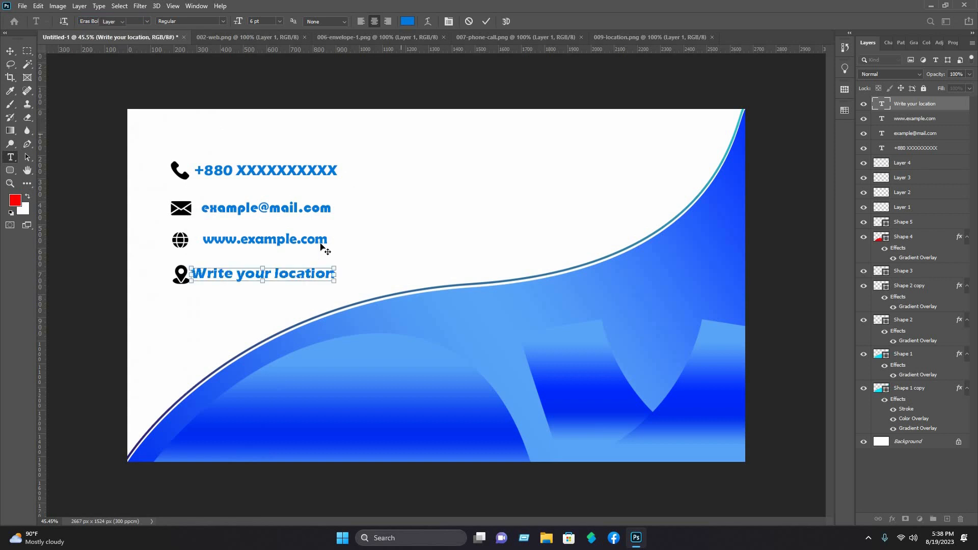
drag(248, 277, 259, 277)
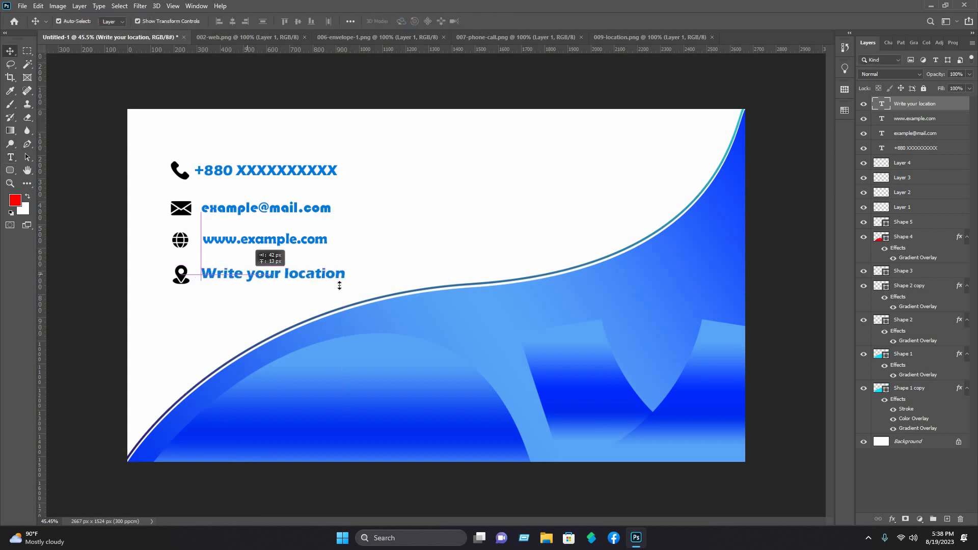
drag(335, 276, 345, 253)
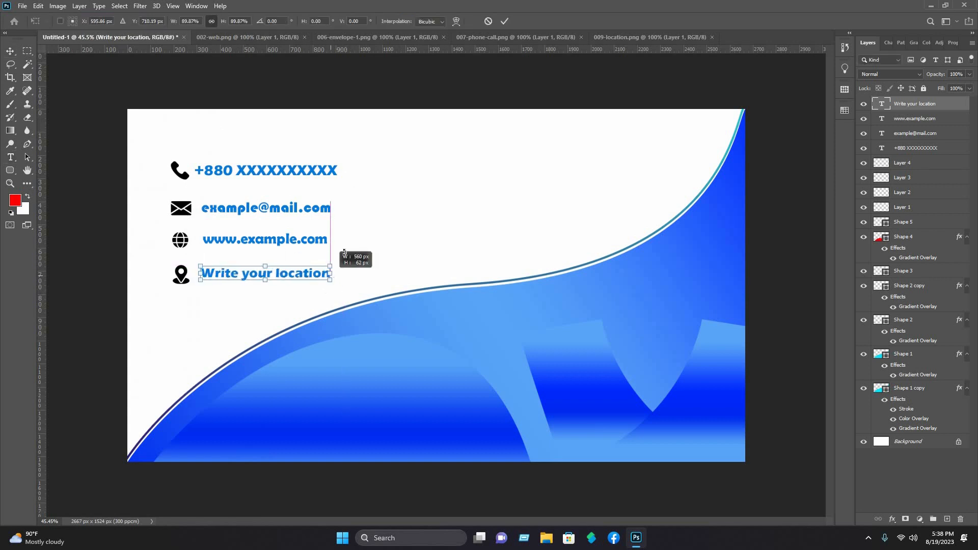
click(504, 21)
click(411, 79)
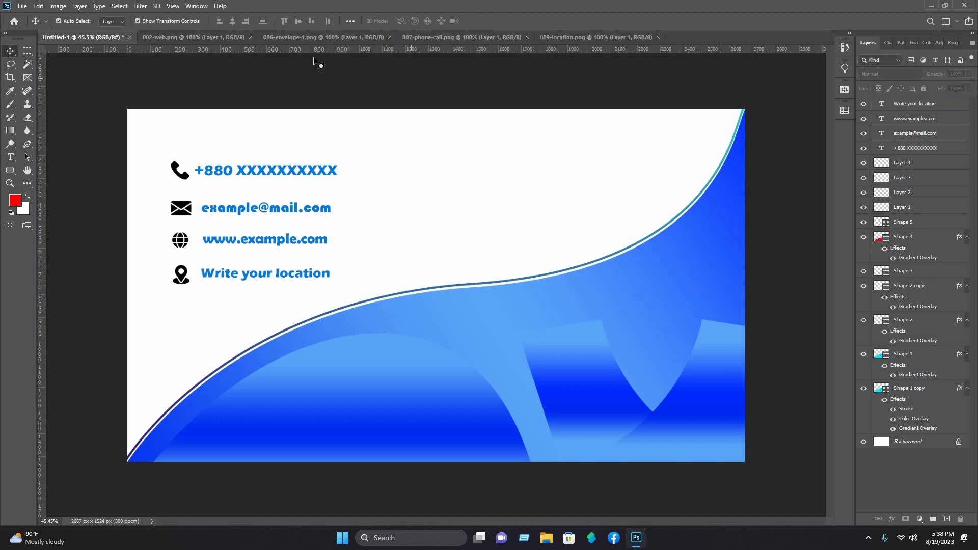
Step: Open the profile icon image, bring it into the card, and shrink it to sit mid-card
click(21, 7)
click(33, 23)
scroll(262, 129, down, 10)
click(213, 97)
click(260, 245)
drag(396, 189, 272, 85)
drag(415, 150, 415, 201)
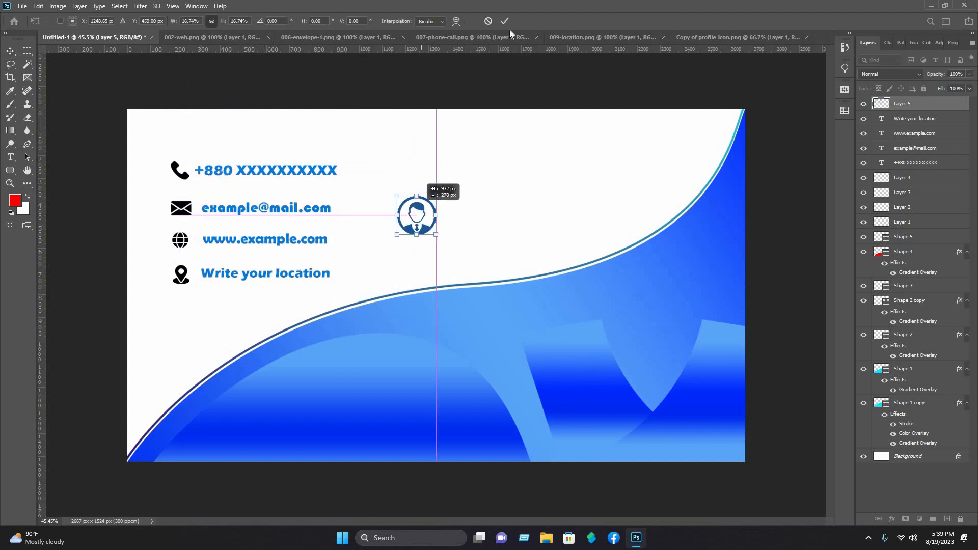
click(505, 21)
Step: Type the cardholder's name beside the profile icon and enlarge it to about 148%
click(11, 158)
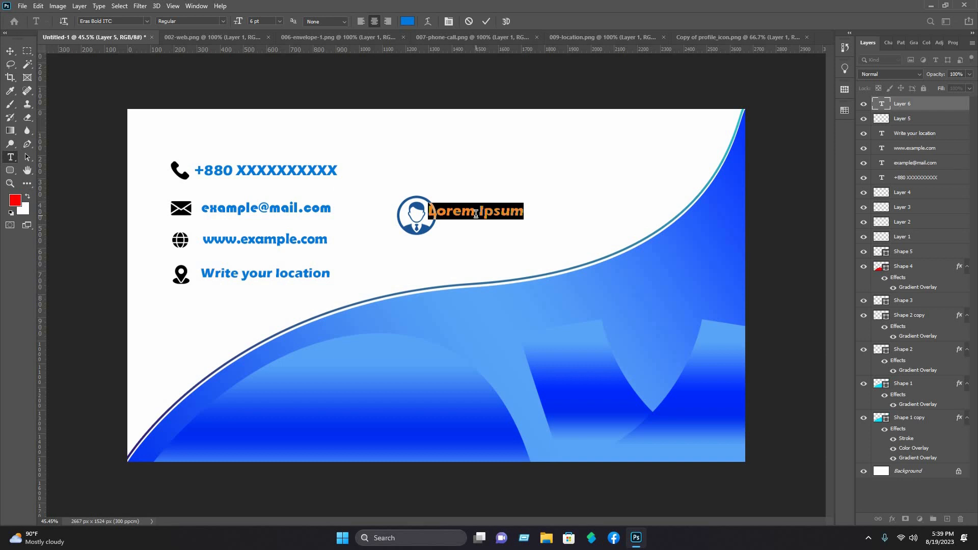
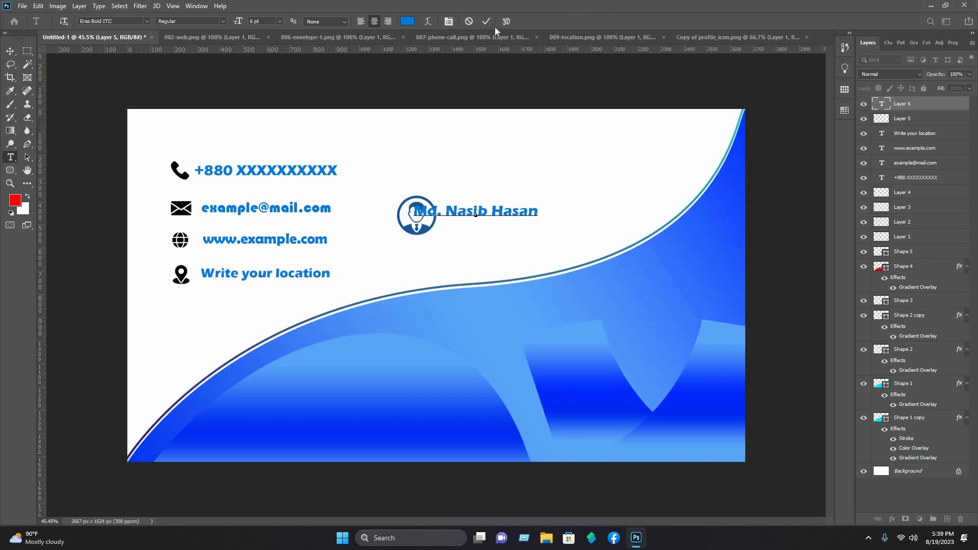
click(487, 21)
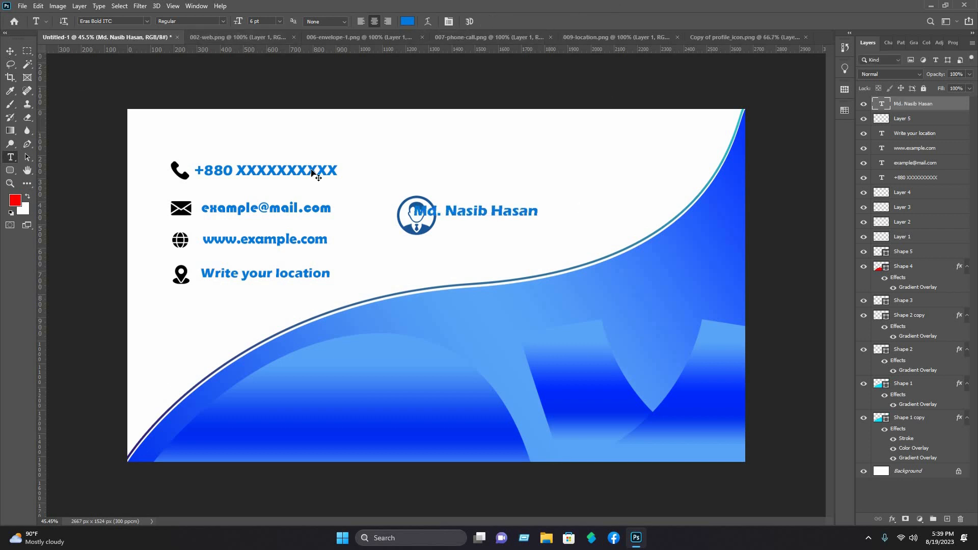
key(v)
drag(540, 214, 630, 220)
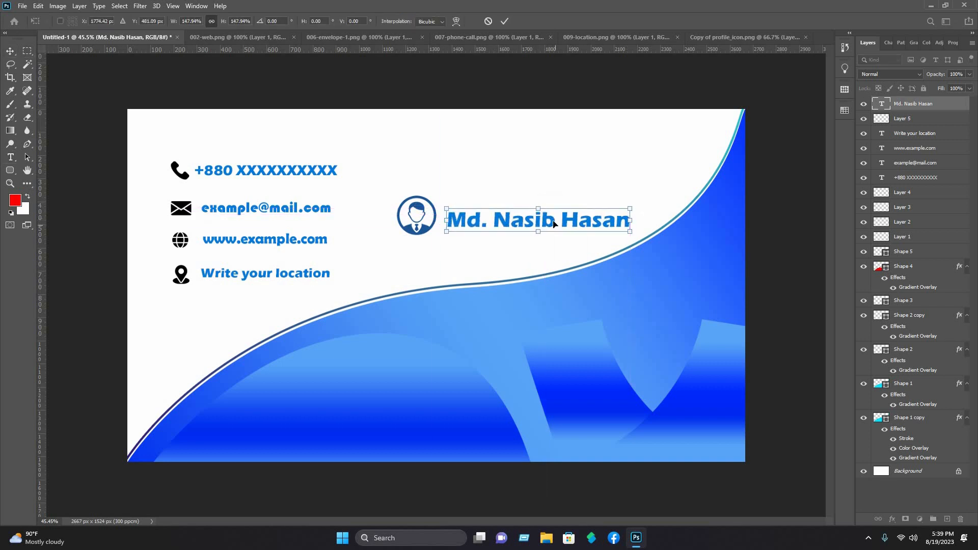
drag(552, 225, 554, 221)
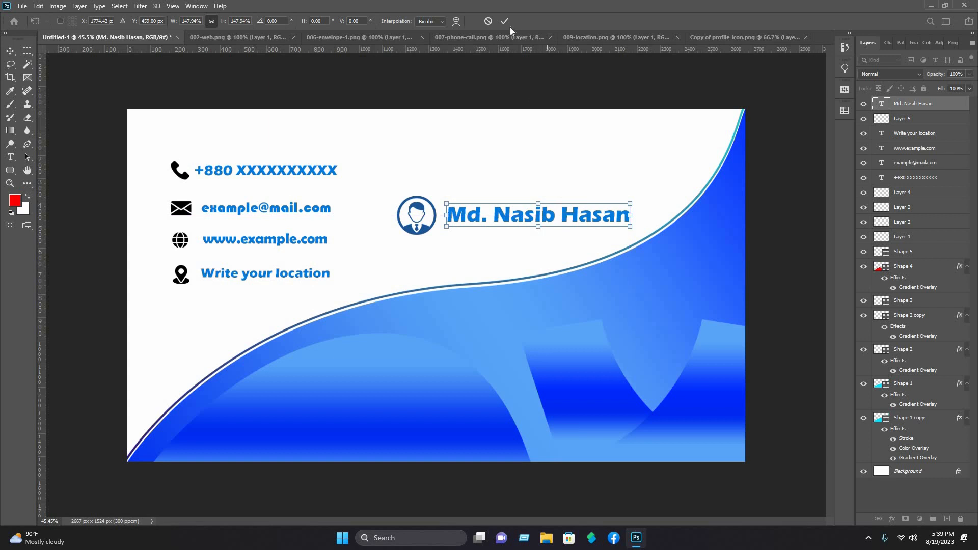
key(Return)
click(555, 144)
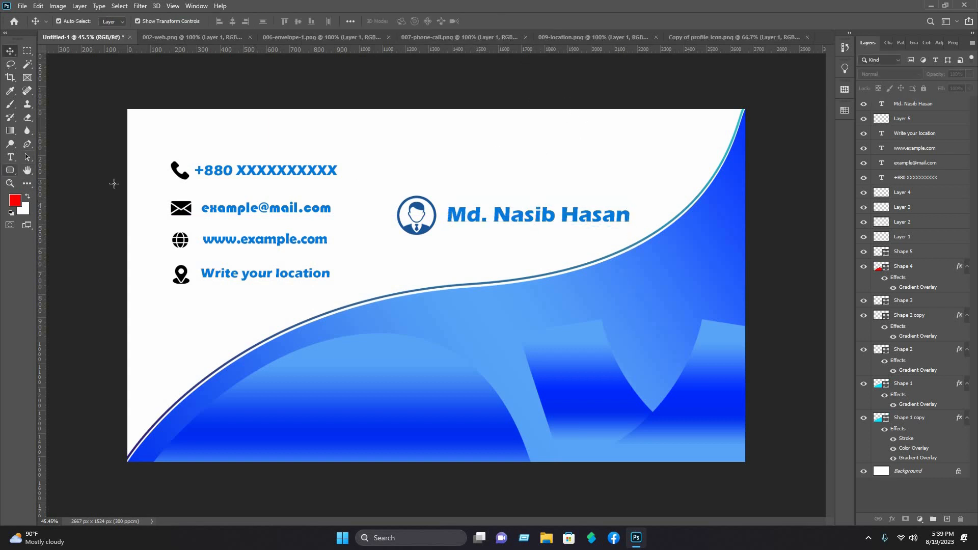
Step: Draw a tall thin rectangle between the contacts and name, filled with black #000000
click(9, 170)
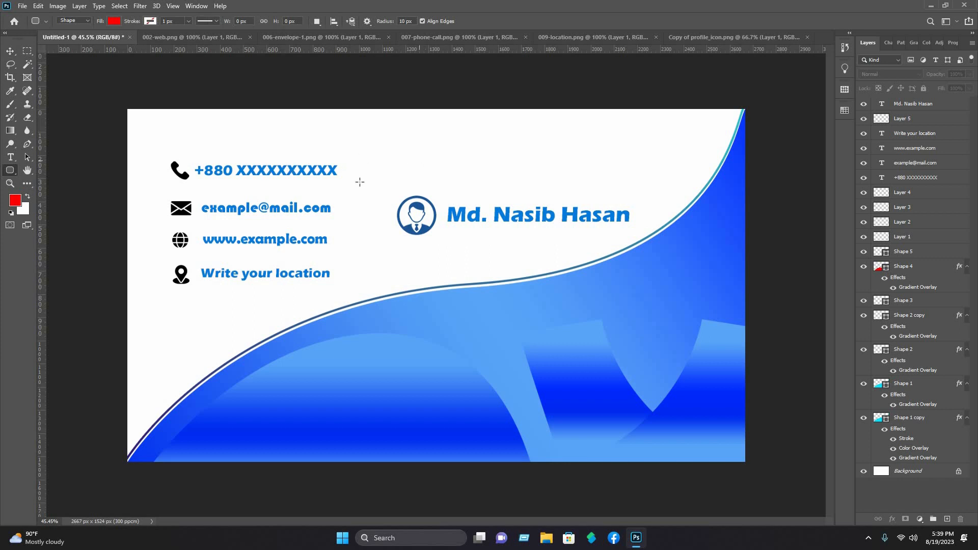
drag(357, 158, 357, 295)
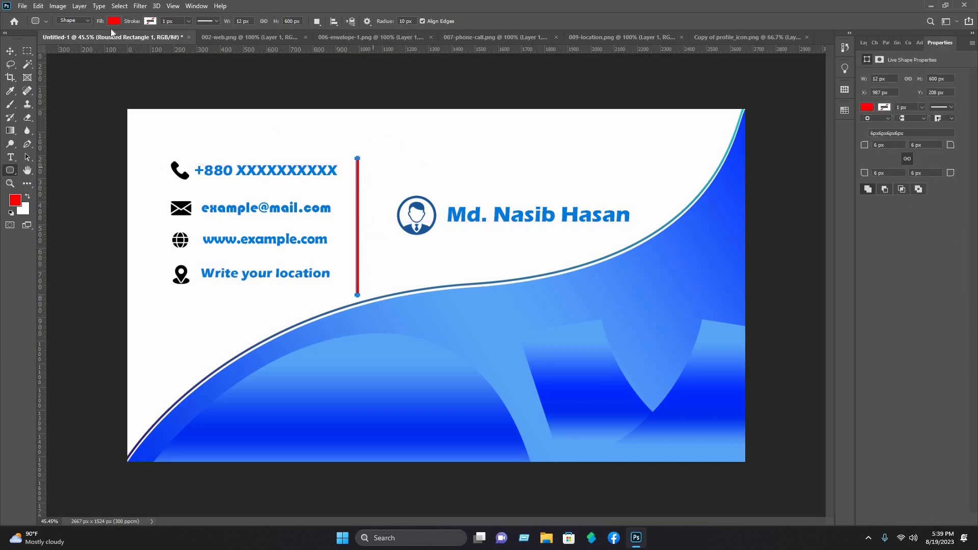
click(179, 40)
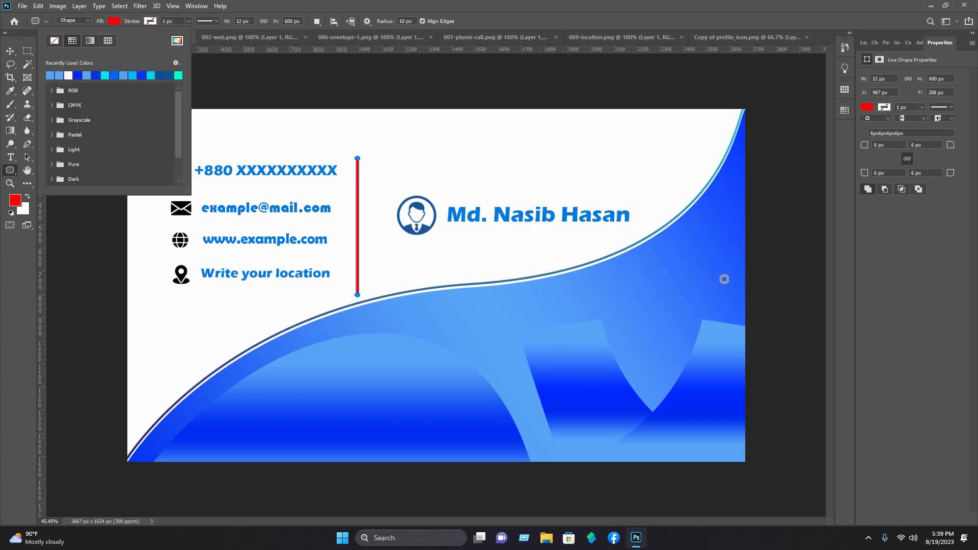
click(756, 285)
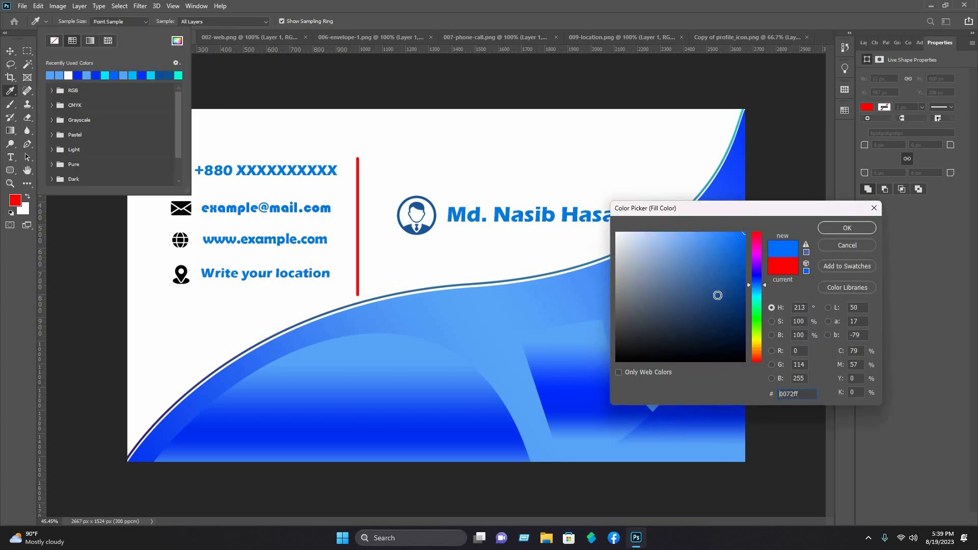
text(000000)
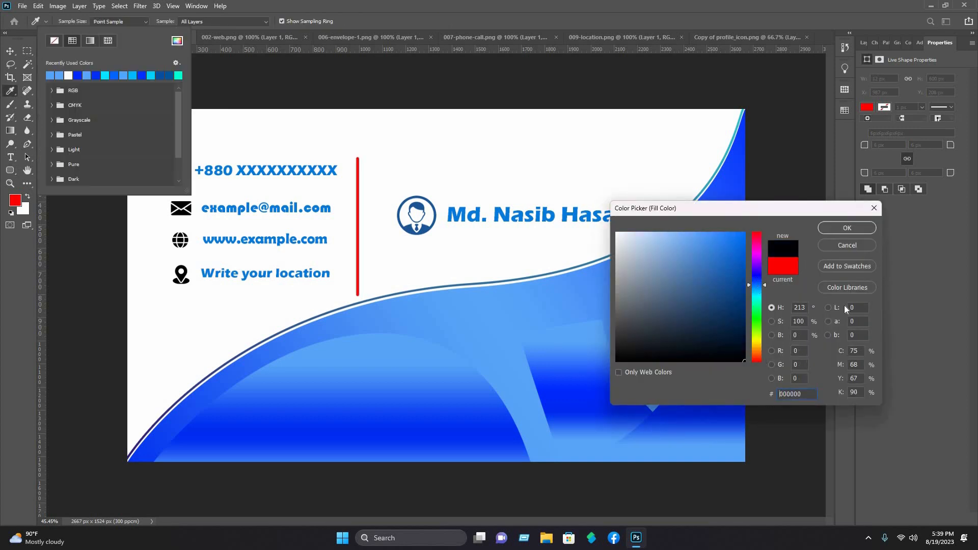
click(854, 229)
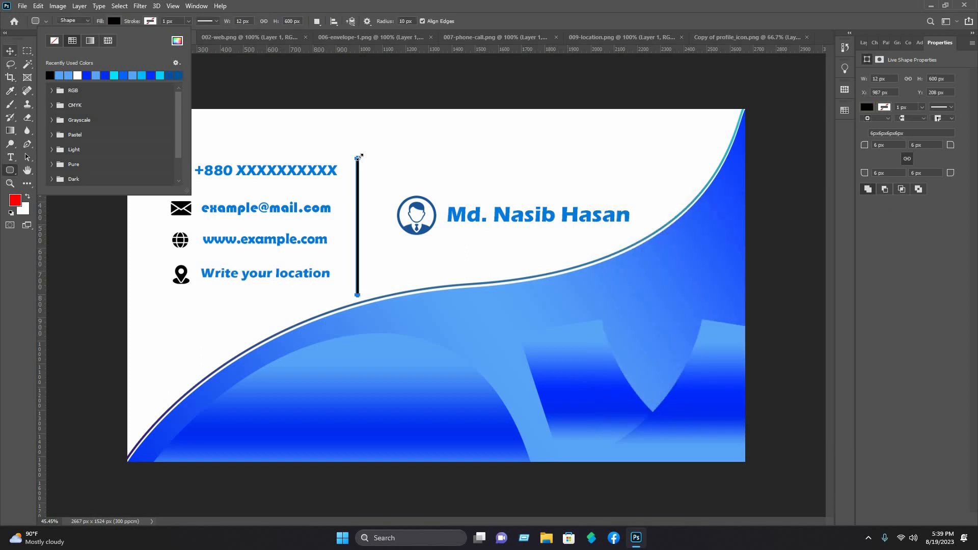
Step: Stretch the divider taller to about 703 px and nudge it slightly right
key(v)
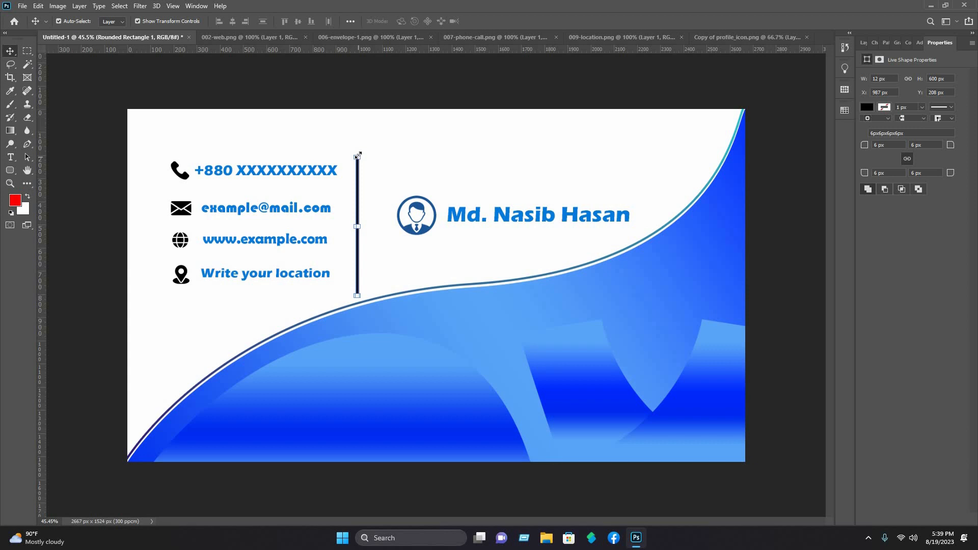
drag(358, 154, 358, 125)
key(Return)
drag(363, 184, 366, 185)
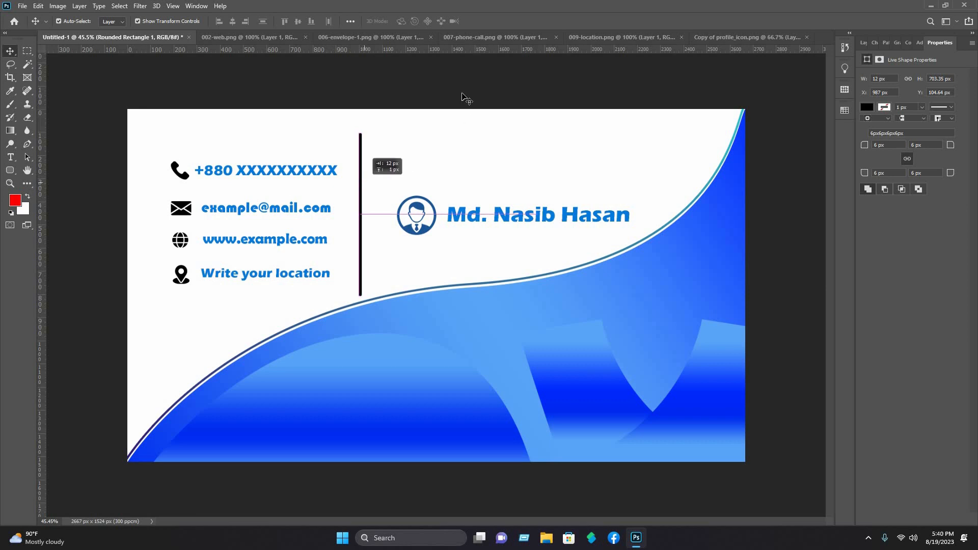
click(449, 90)
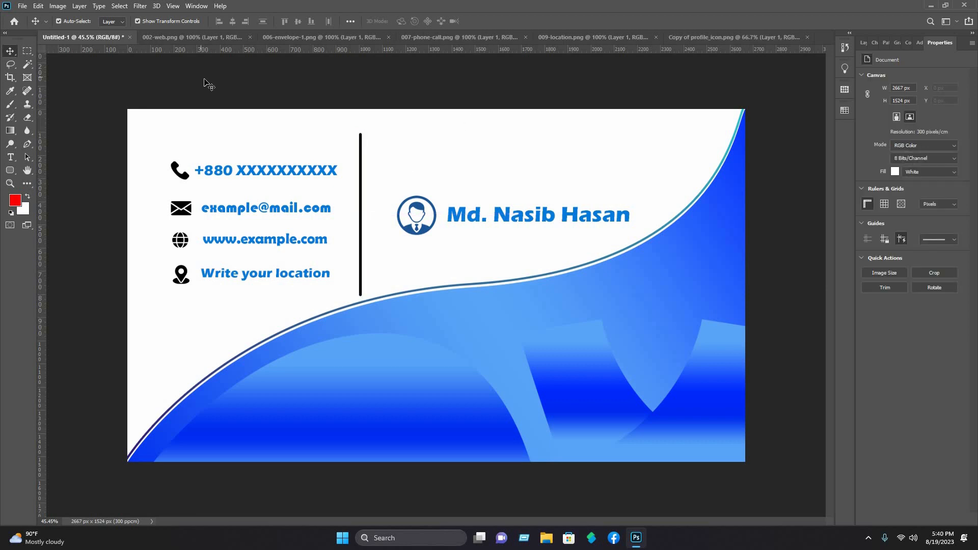
Step: Open the round N logo PNG from its folder
click(22, 5)
click(31, 26)
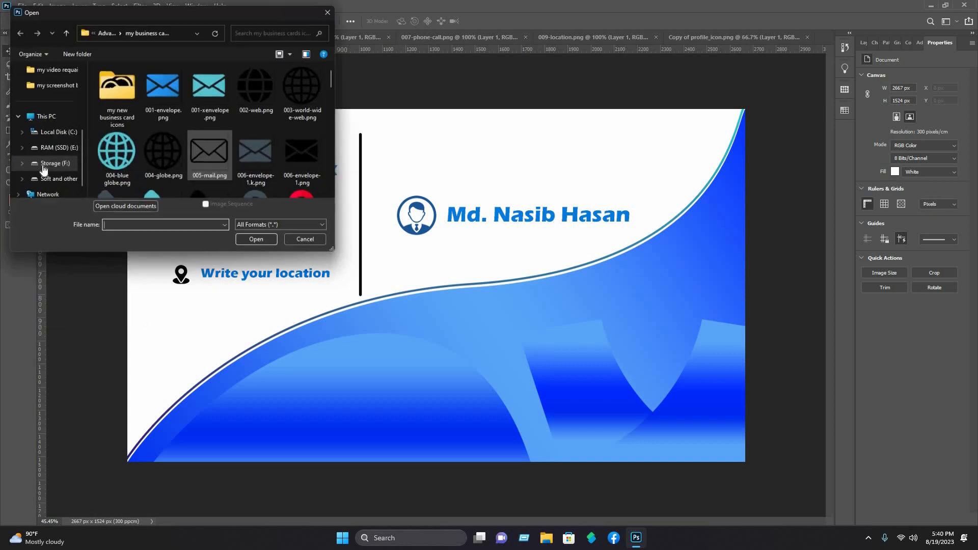
scroll(203, 114, down, 4)
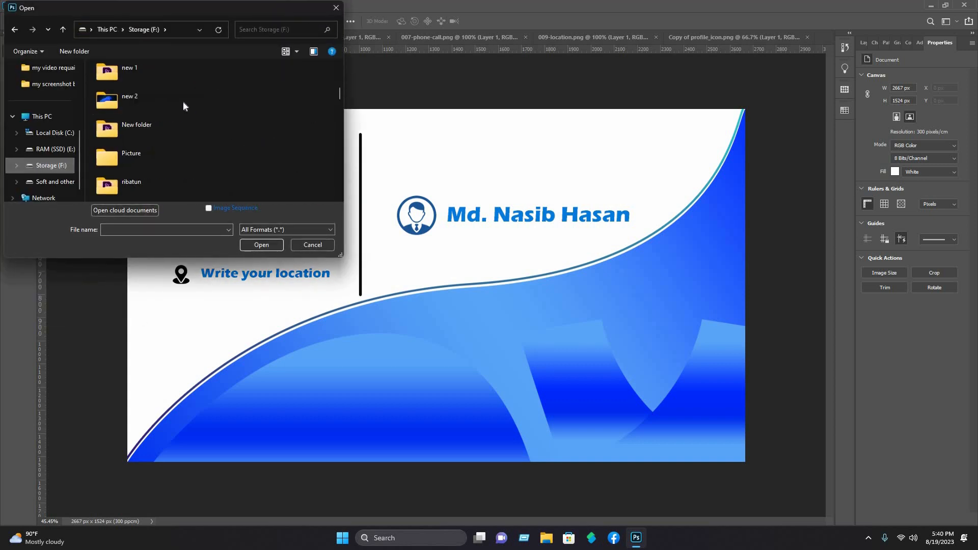
scroll(183, 101, up, 1)
double_click(182, 103)
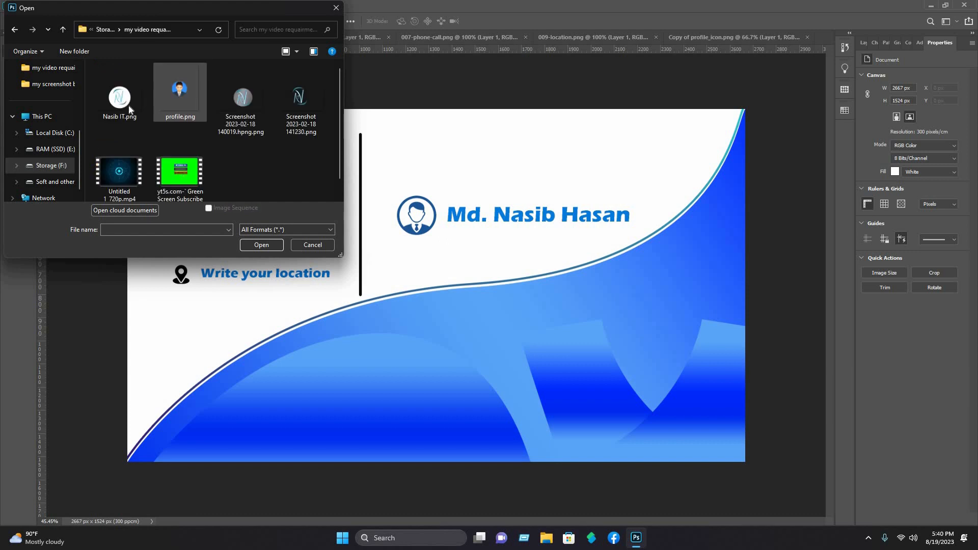
click(129, 110)
click(261, 244)
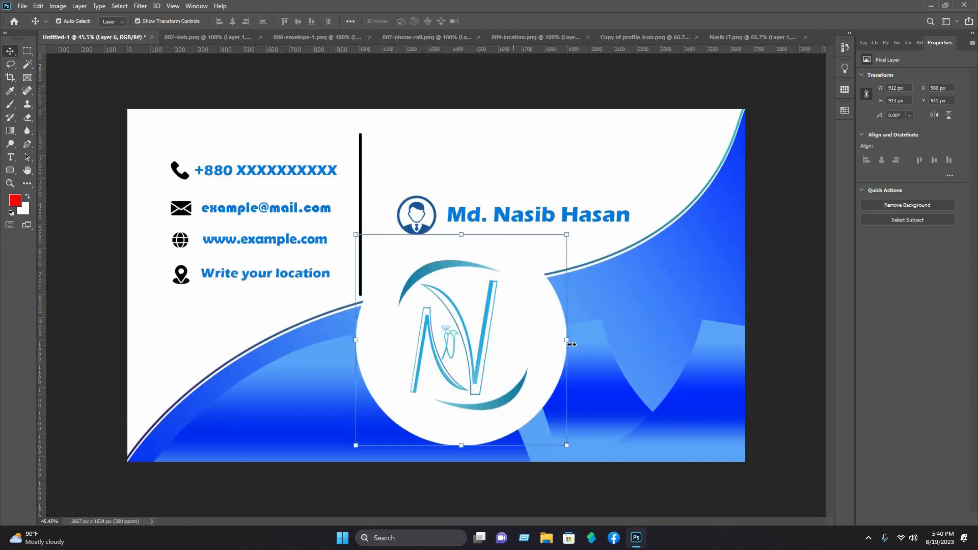
Step: Scale the logo to 444 px square and set it at the card's lower right above the wave point
drag(568, 341, 414, 351)
drag(386, 347, 592, 370)
drag(669, 380, 678, 348)
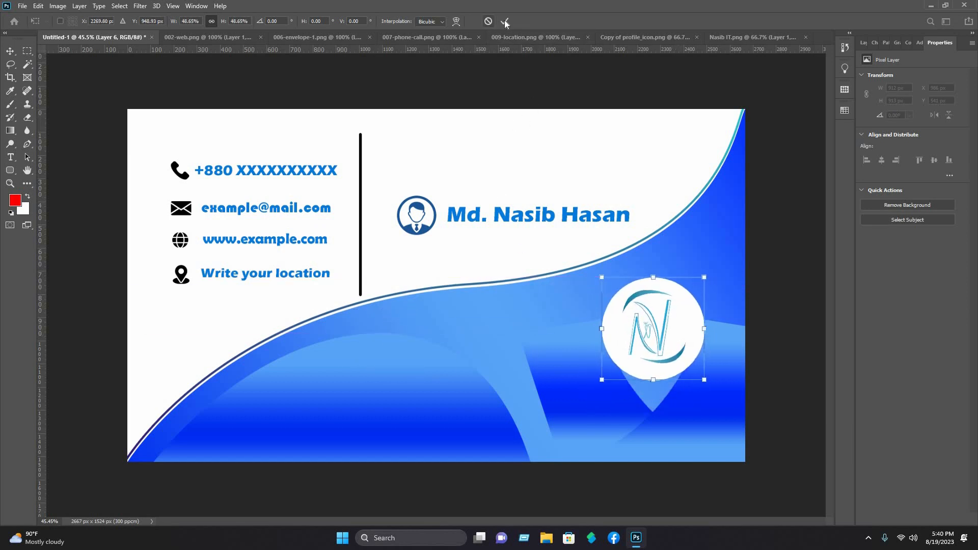
click(583, 81)
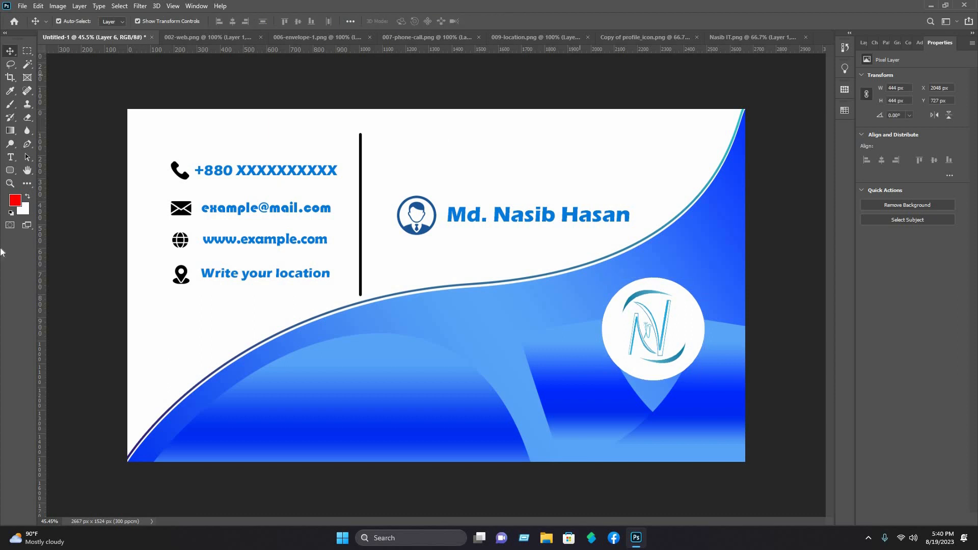
Step: Type 'Nasib IT' below the logo in white #ffffff and enlarge it to about 165%
click(11, 157)
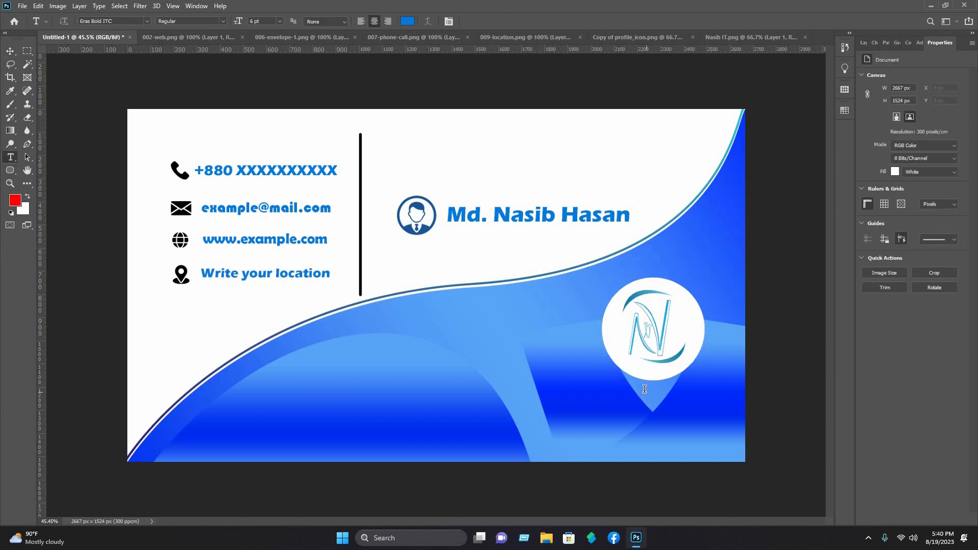
click(644, 389)
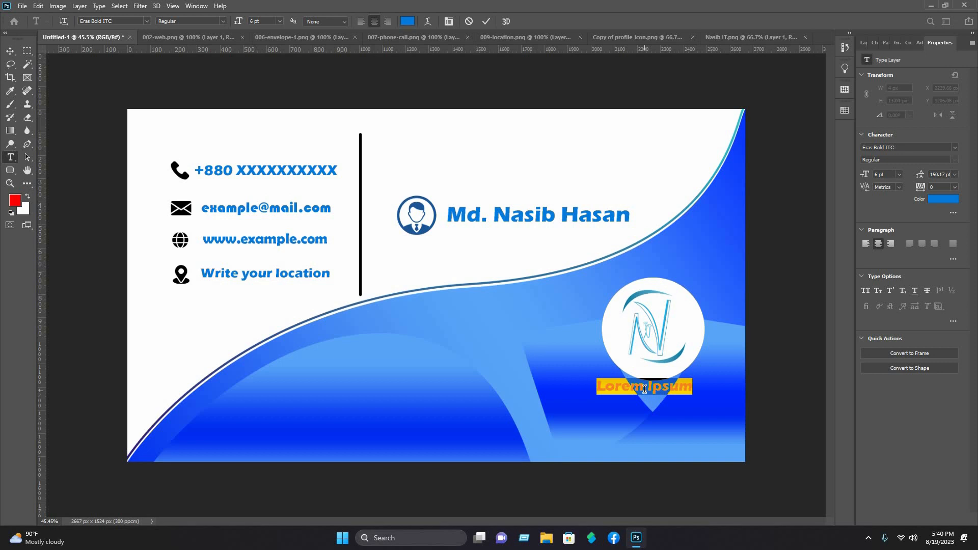
text(Nasi)
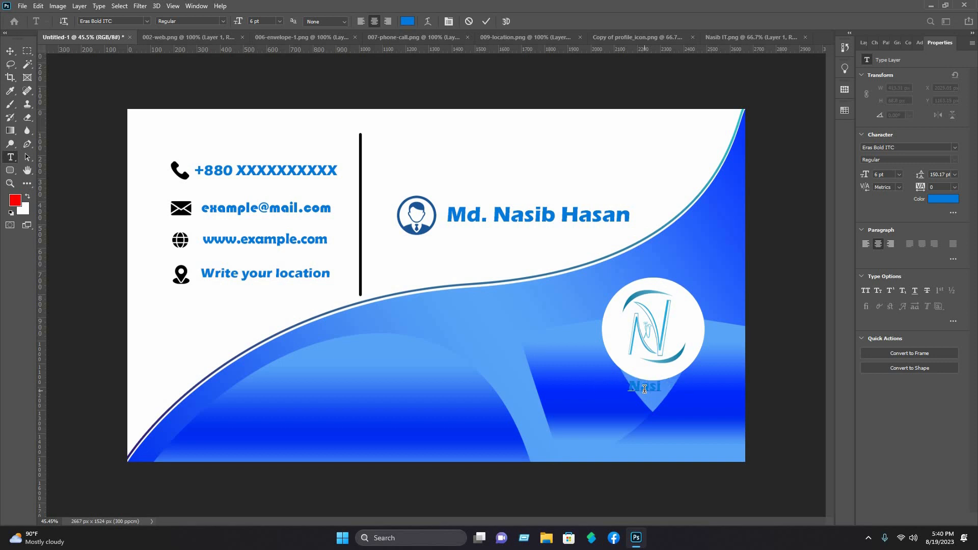
text(b IT)
key(ctrl)
click(408, 21)
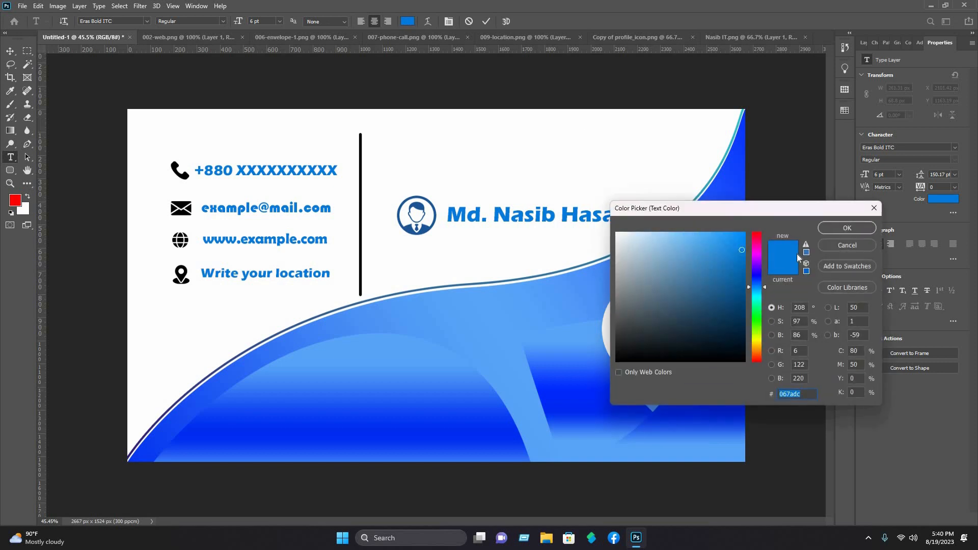
text(ffffff)
click(848, 228)
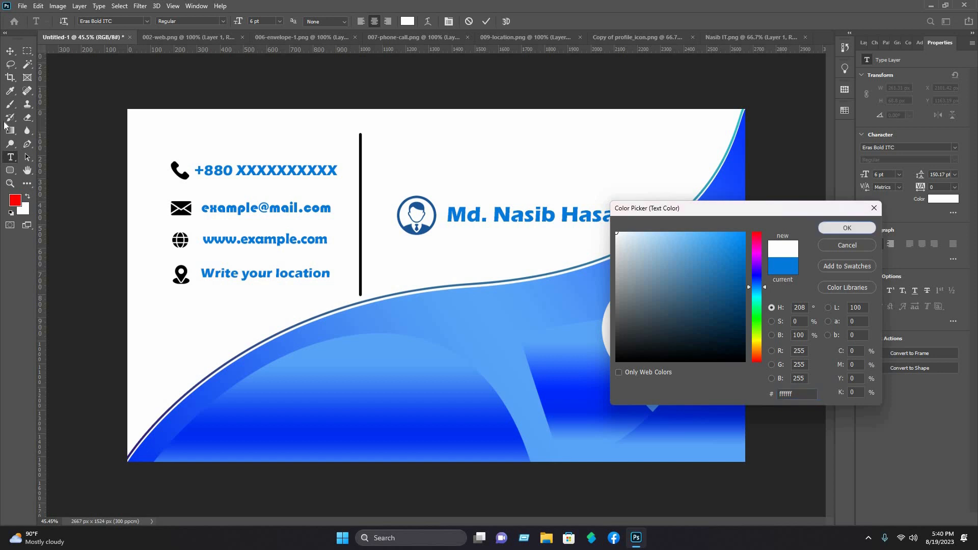
click(11, 51)
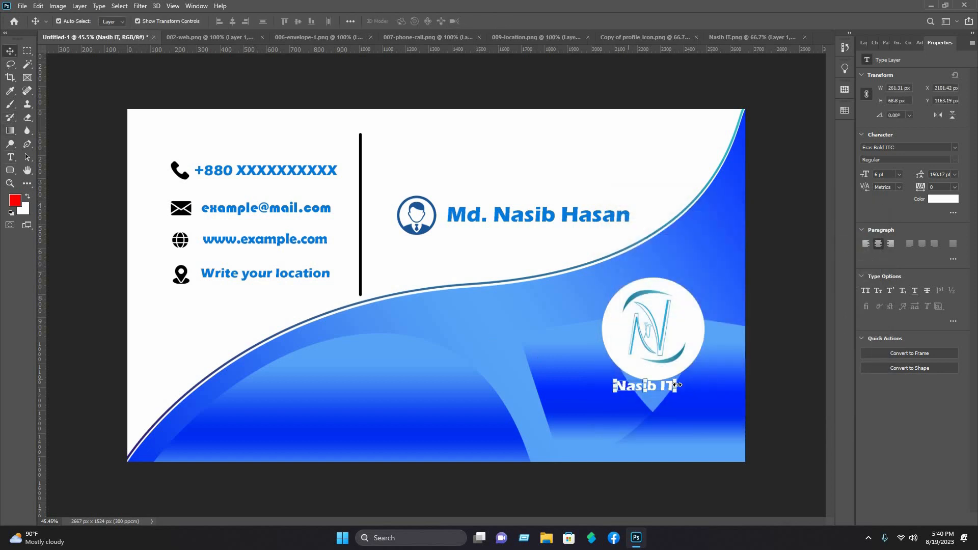
drag(675, 386, 655, 395)
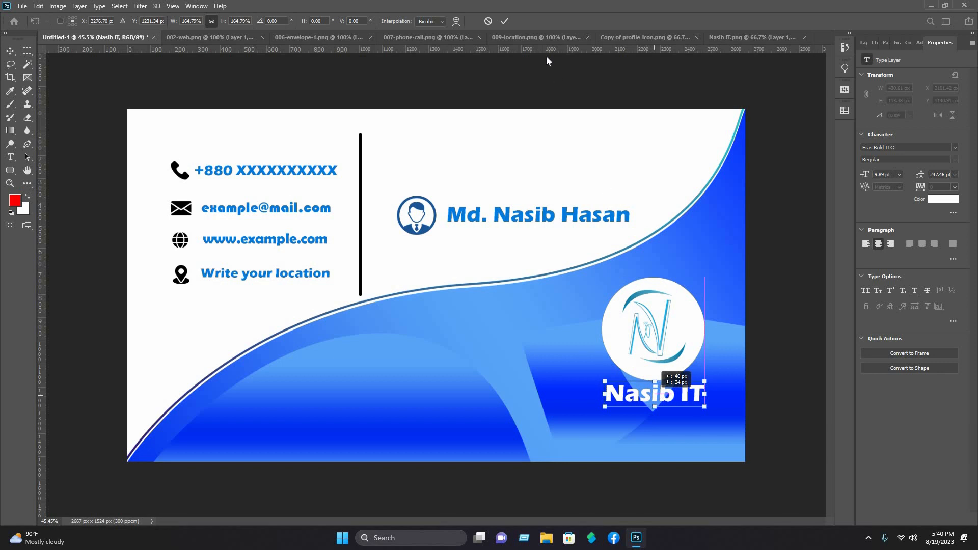
click(504, 21)
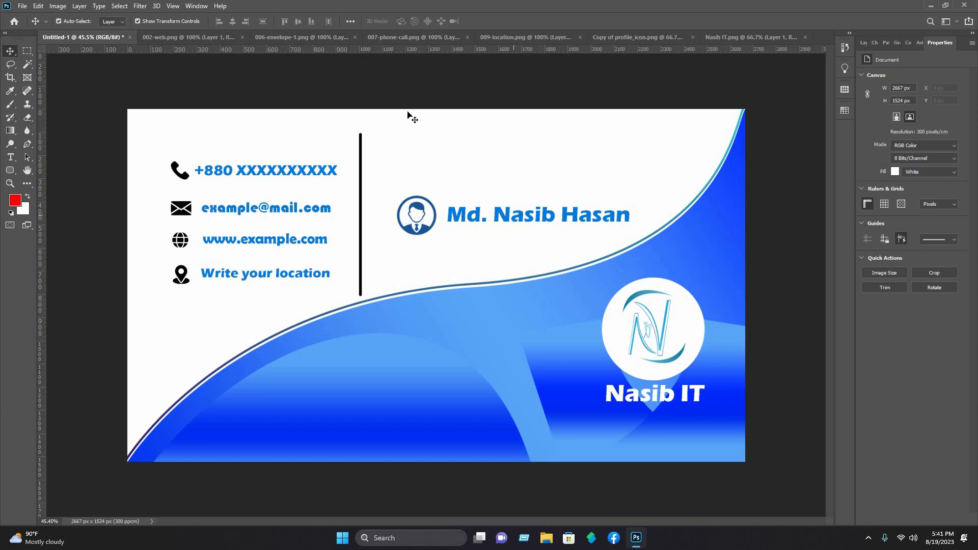
Step: Open the stacked-card mockup PSD and its front-card smart object contents
click(22, 6)
click(31, 29)
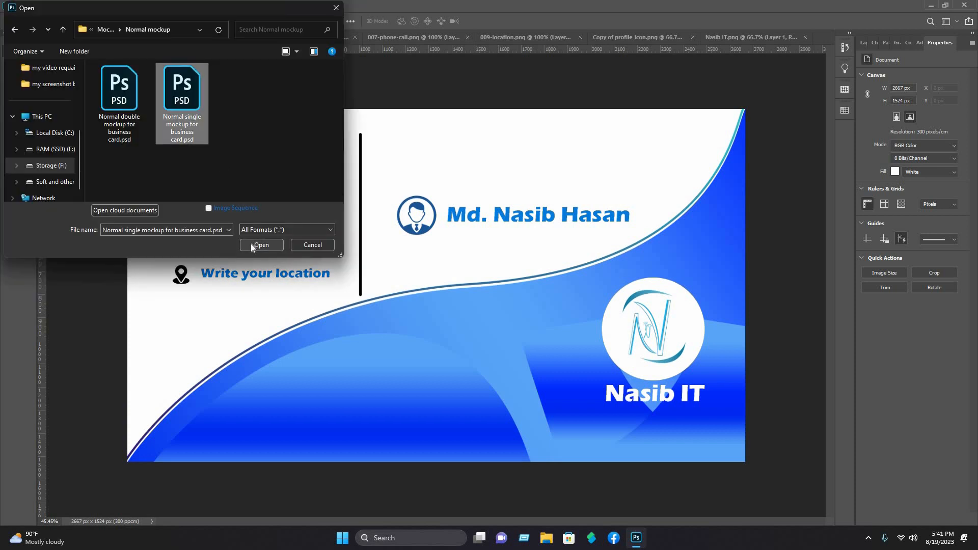
click(252, 245)
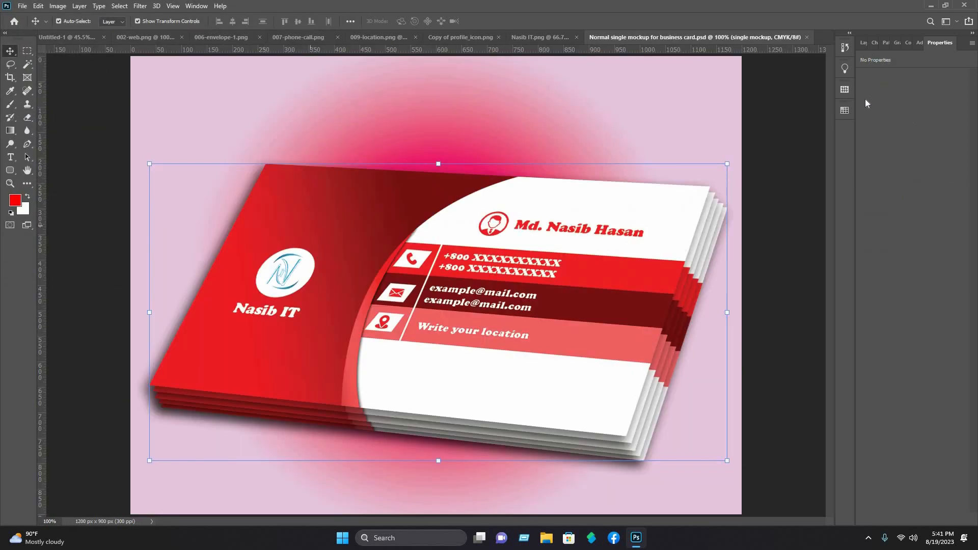
click(863, 44)
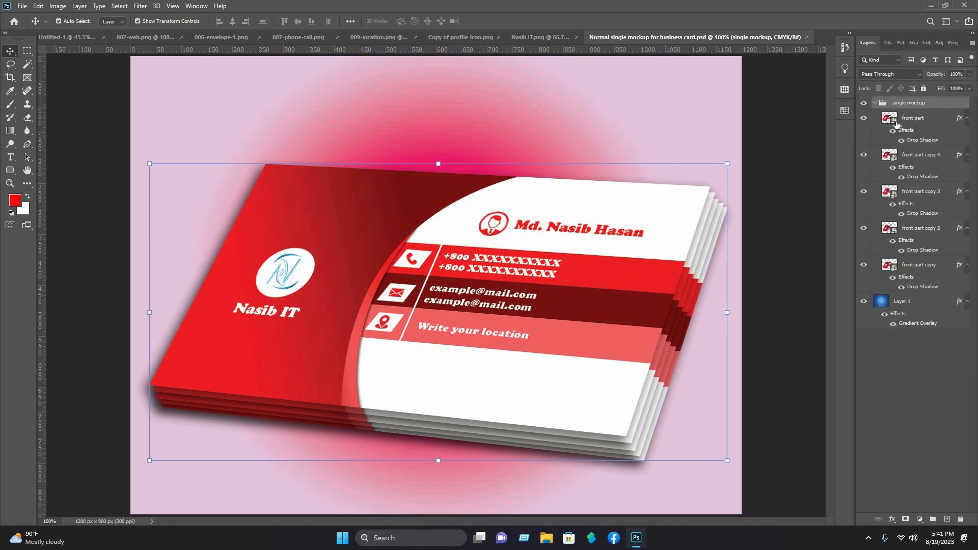
double_click(893, 122)
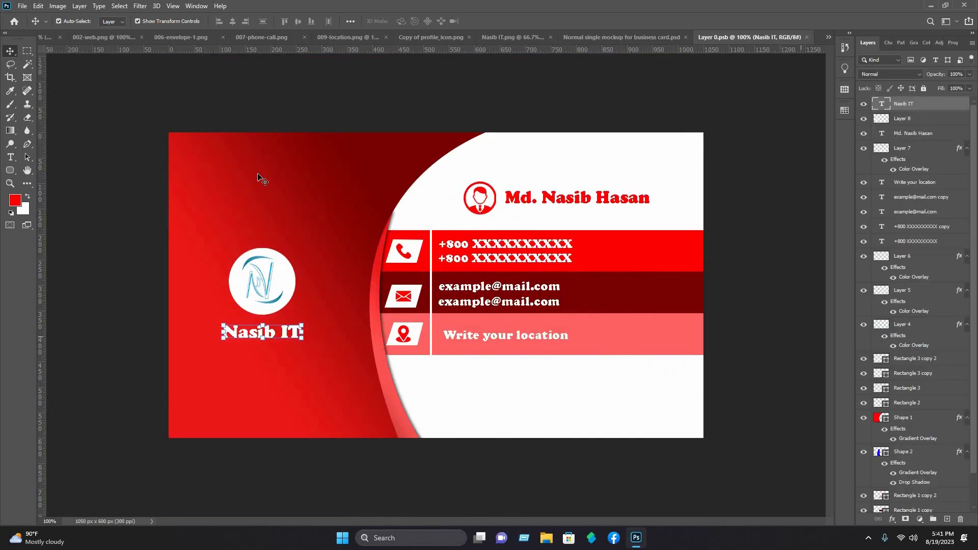
Step: Delete all red sample layers in Layer 0.psb, then select every blue card layer in Untitled-1
key(ctrl+alt+a)
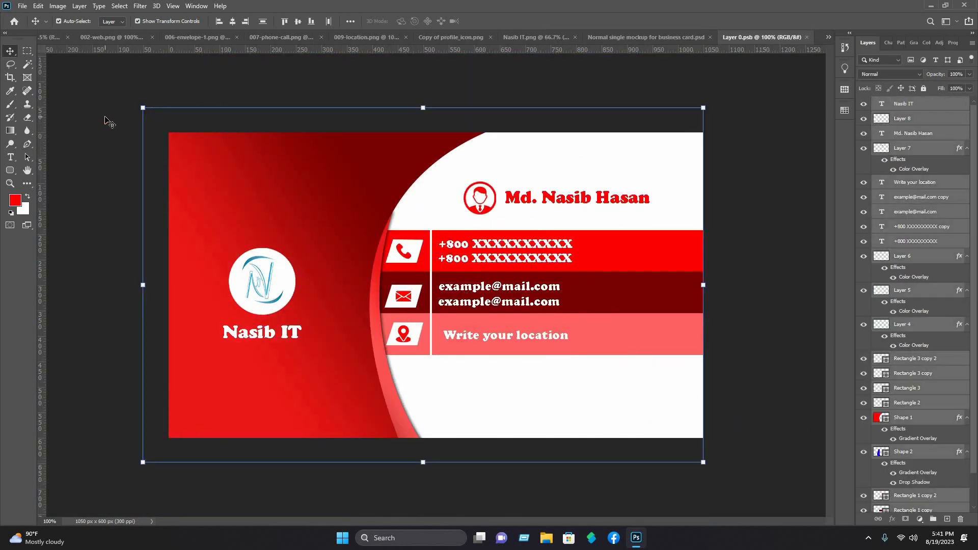
key(Delete)
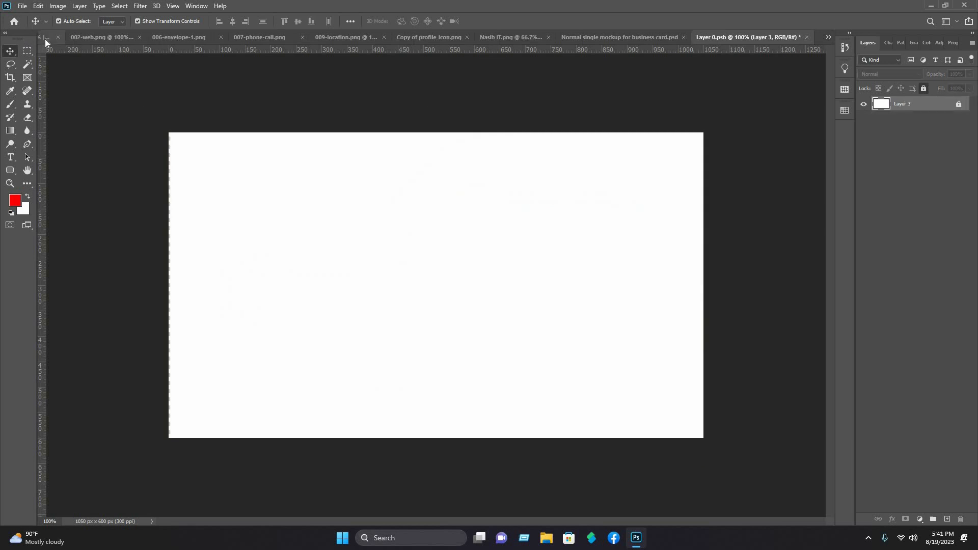
click(45, 39)
key(ctrl+alt+a)
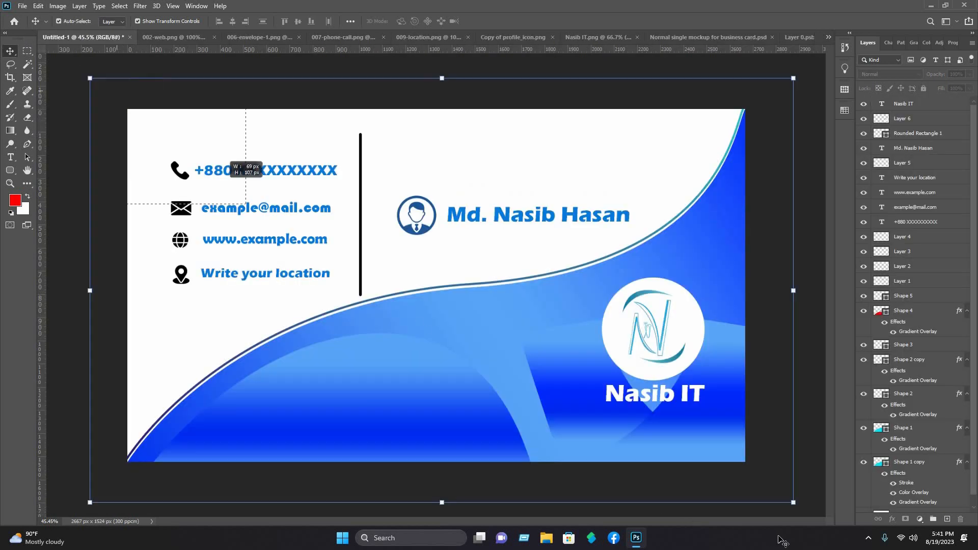
Step: Drag the blue card layers into Layer 0.psb and scale and position them to fill the canvas
drag(690, 242, 515, 230)
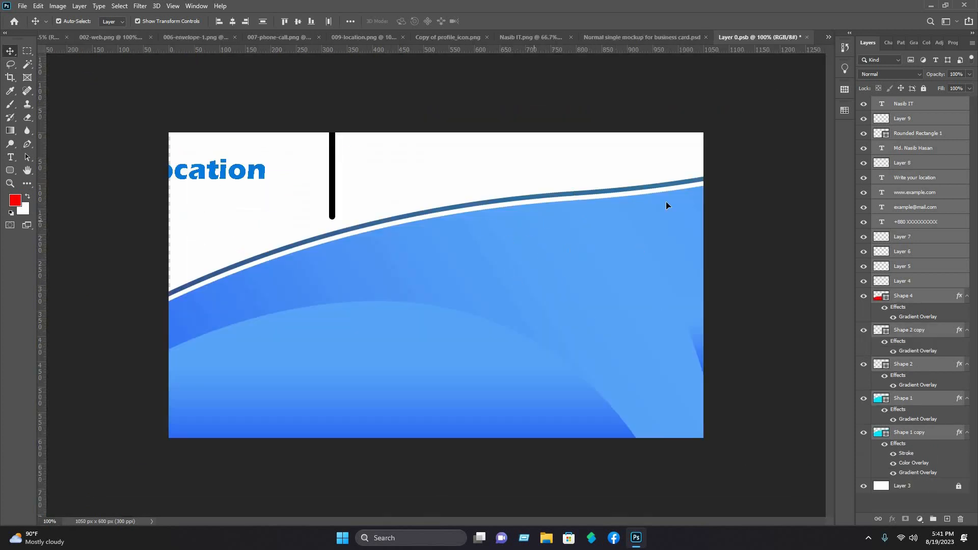
scroll(131, 114, down, 8)
drag(664, 391, 428, 306)
scroll(427, 362, up, 7)
drag(371, 359, 434, 355)
drag(605, 378, 607, 395)
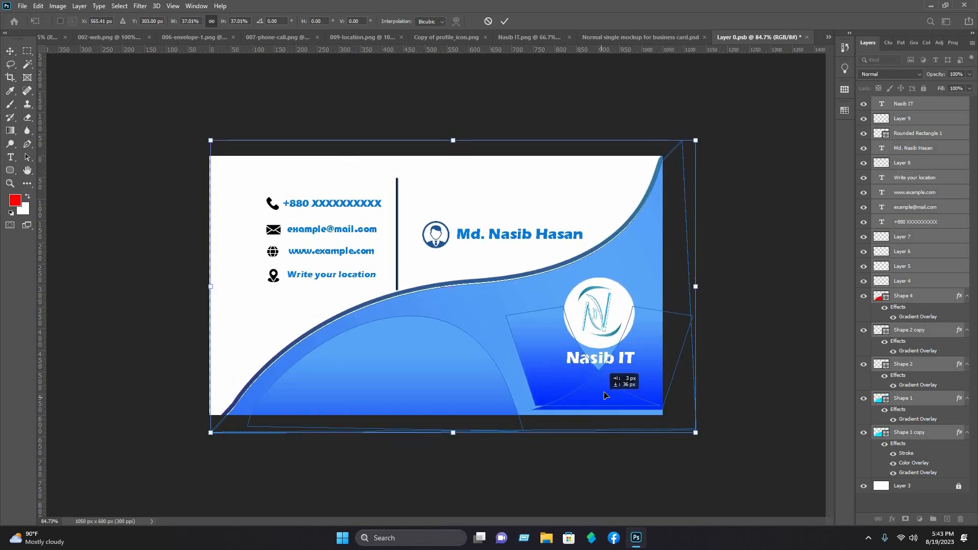
drag(285, 402, 287, 410)
key(Right)
key(Right)
key(Right)
key(Right)
key(Right)
key(Right)
key(Right)
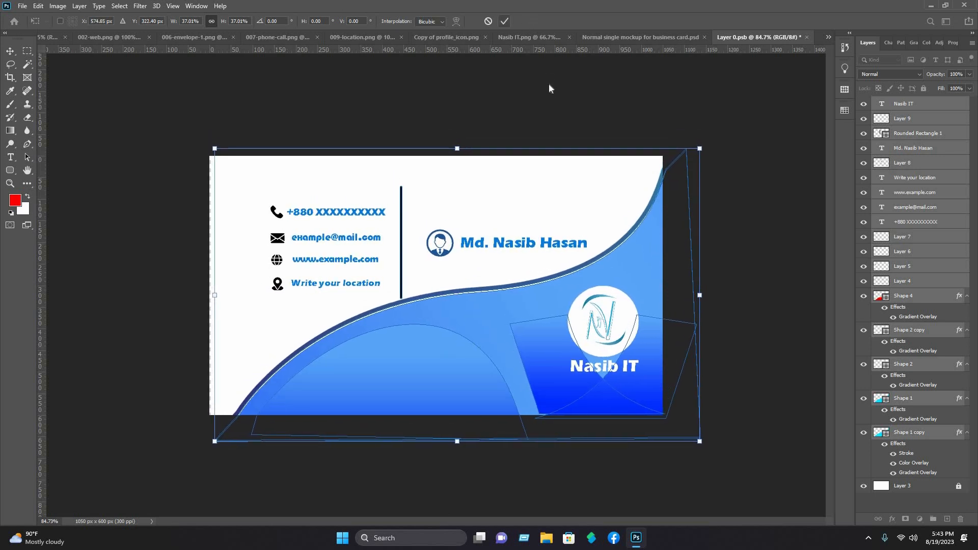
Step: Commit the transform and save Layer 0.psb so the mockup shows the blue card
key(Return)
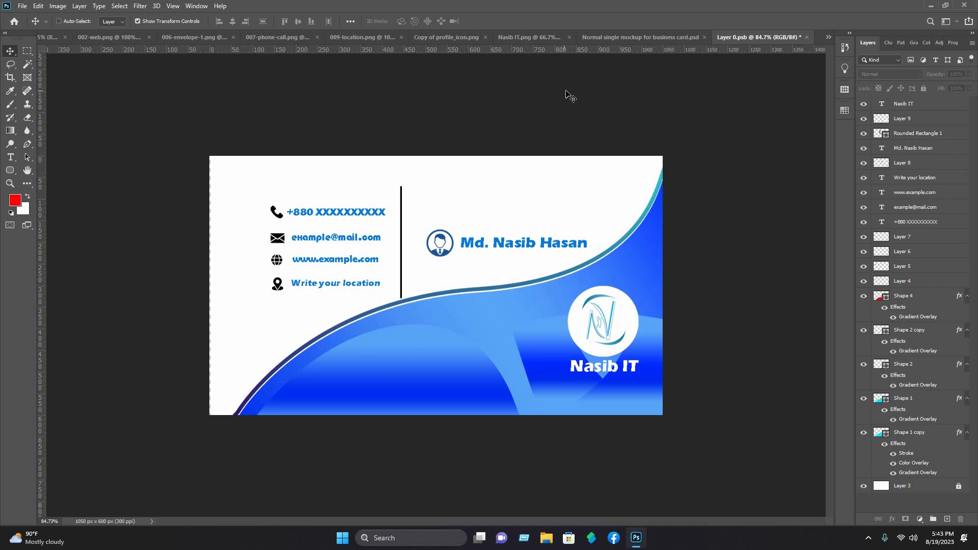
key(ctrl+s)
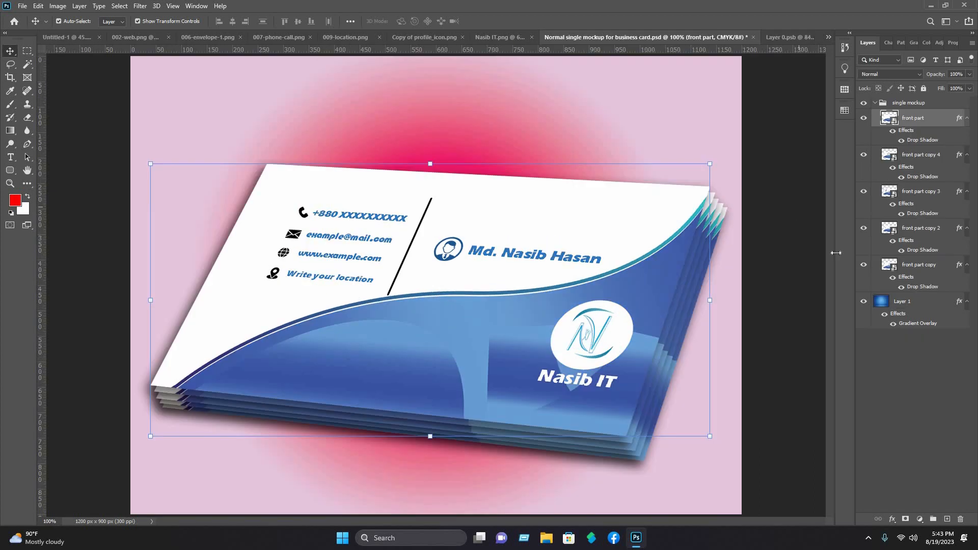
click(801, 257)
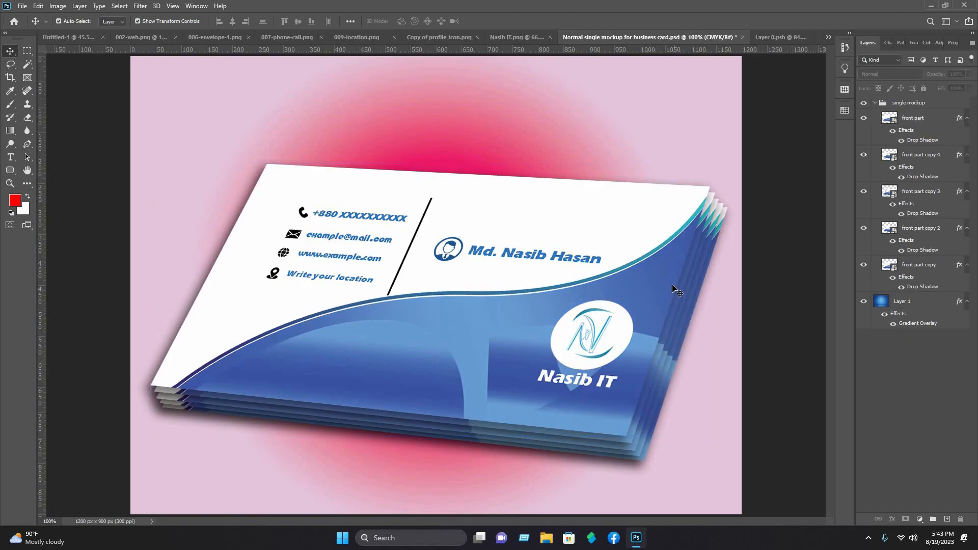